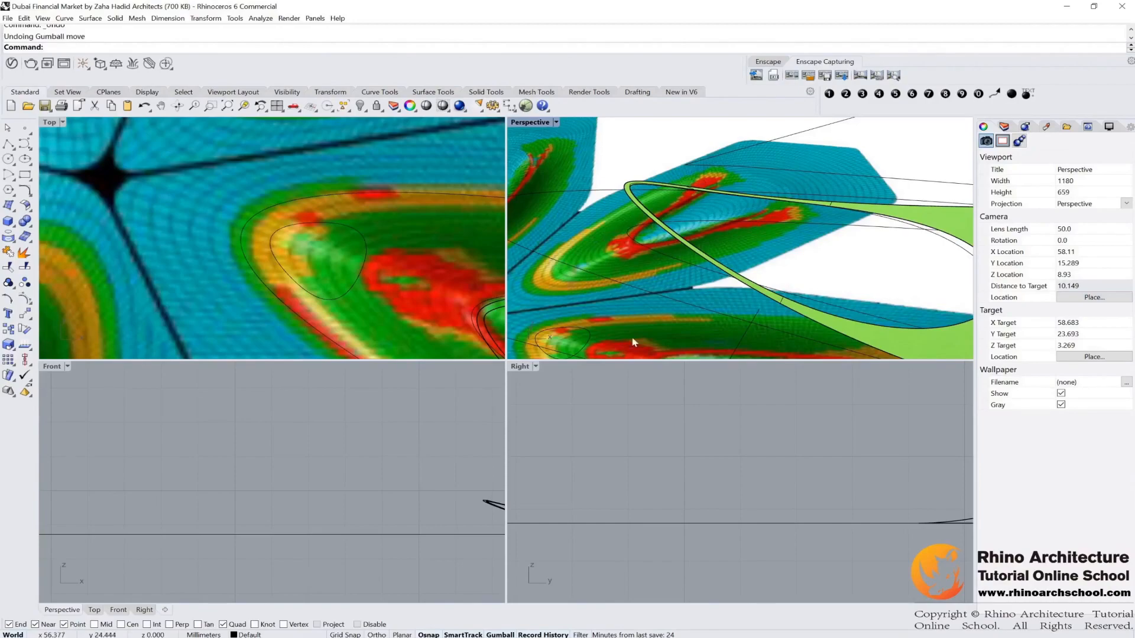
# Step: Hide the obstructing objects so the roof surfaces and the closed curve beneath the opening remain visible
pyautogui.click(595, 335)
pyautogui.moveTo(594, 335); pyautogui.dragTo(572, 319, button='right')
pyautogui.moveTo(572, 319); pyautogui.dragTo(566, 186)
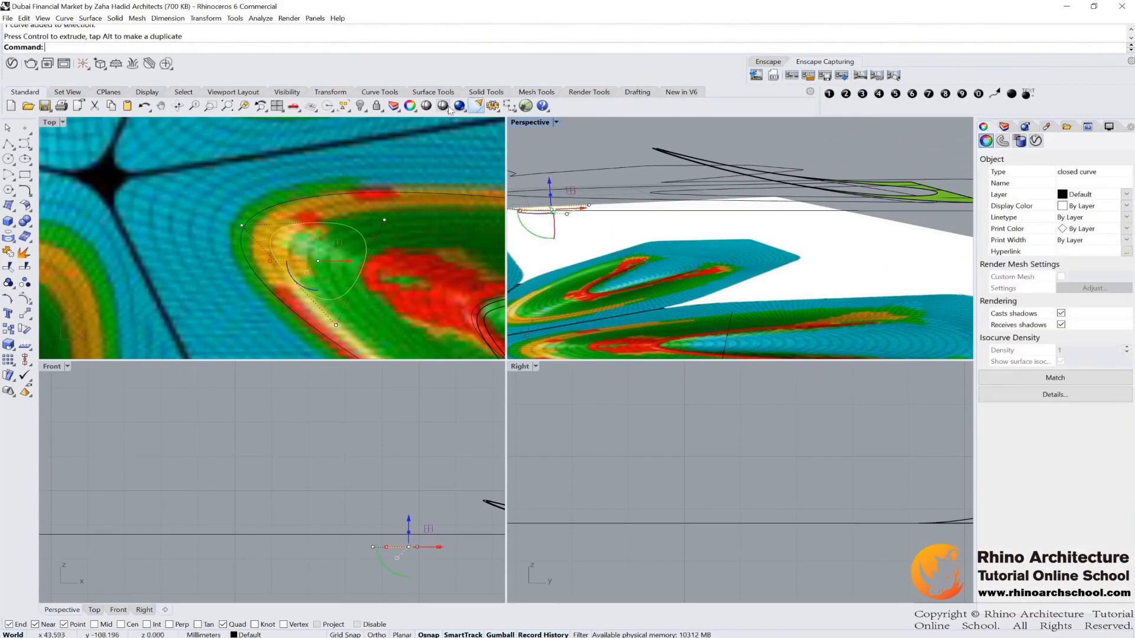
pyautogui.click(366, 112)
pyautogui.rightClick(363, 110)
pyautogui.moveTo(702, 208); pyautogui.dragTo(652, 278, button='right')
pyautogui.click(652, 279)
pyautogui.click(590, 309)
pyautogui.click(594, 247)
pyautogui.click(360, 106)
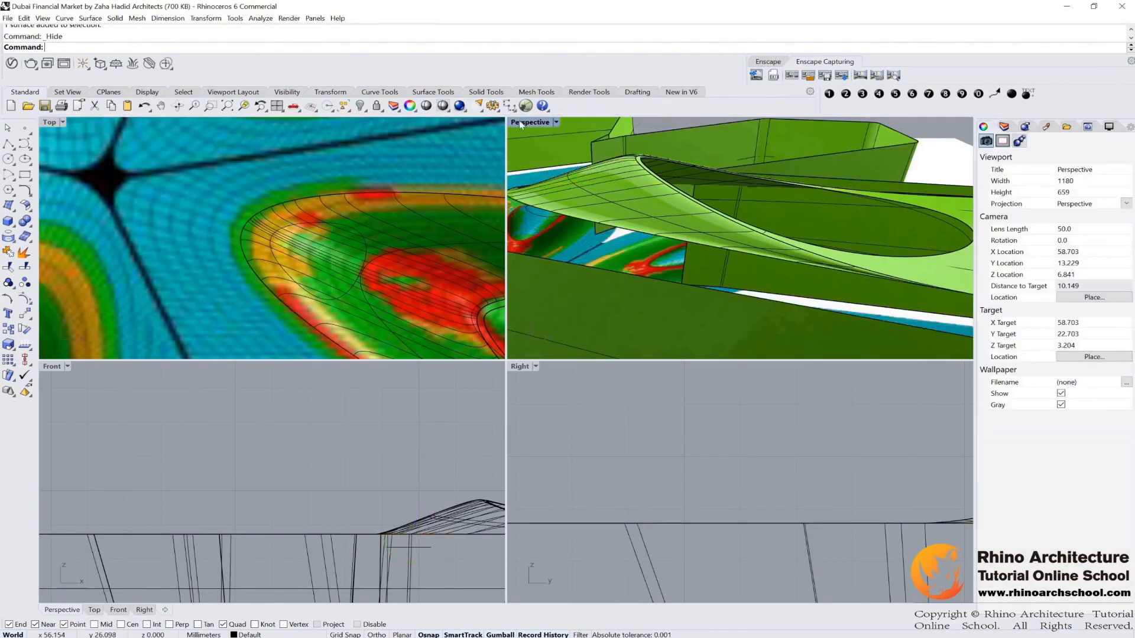
# Step: Maximize the Perspective view and extrude the closed curve beneath the roof opening into a short band surface with the gumball
pyautogui.doubleClick(521, 122)
pyautogui.moveTo(522, 303); pyautogui.dragTo(545, 315, button='right')
pyautogui.scroll(5, 532, 335)
pyautogui.click(551, 296)
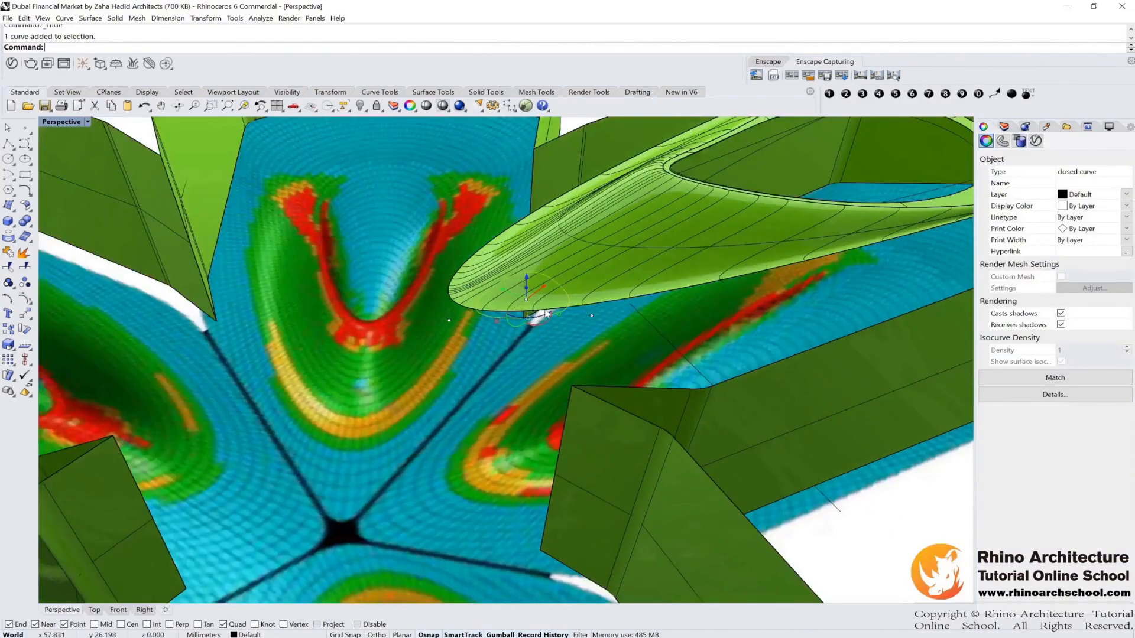
pyautogui.moveTo(544, 290); pyautogui.dragTo(503, 296)
pyautogui.moveTo(505, 296)
pyautogui.mouseDown(button='right')
pyautogui.moveTo(525, 249)
pyautogui.moveTo(597, 249)
pyautogui.moveTo(609, 266)
pyautogui.moveTo(531, 256)
pyautogui.moveTo(506, 310)
pyautogui.moveTo(506, 296)
pyautogui.mouseUp(button='right')
pyautogui.moveTo(506, 297); pyautogui.dragTo(506, 288)
pyautogui.moveTo(506, 289); pyautogui.dragTo(754, 266, button='right')
pyautogui.moveTo(433, 311); pyautogui.dragTo(436, 327)
pyautogui.moveTo(436, 327); pyautogui.dragTo(411, 326, button='right')
pyautogui.hotkey('ctrl', 'z')
pyautogui.moveTo(434, 307); pyautogui.dragTo(433, 318)
pyautogui.scroll(5, 435, 321)
pyautogui.moveTo(455, 340)
pyautogui.mouseDown(button='right')
pyautogui.moveTo(466, 344)
pyautogui.moveTo(440, 340)
pyautogui.mouseUp(button='right')
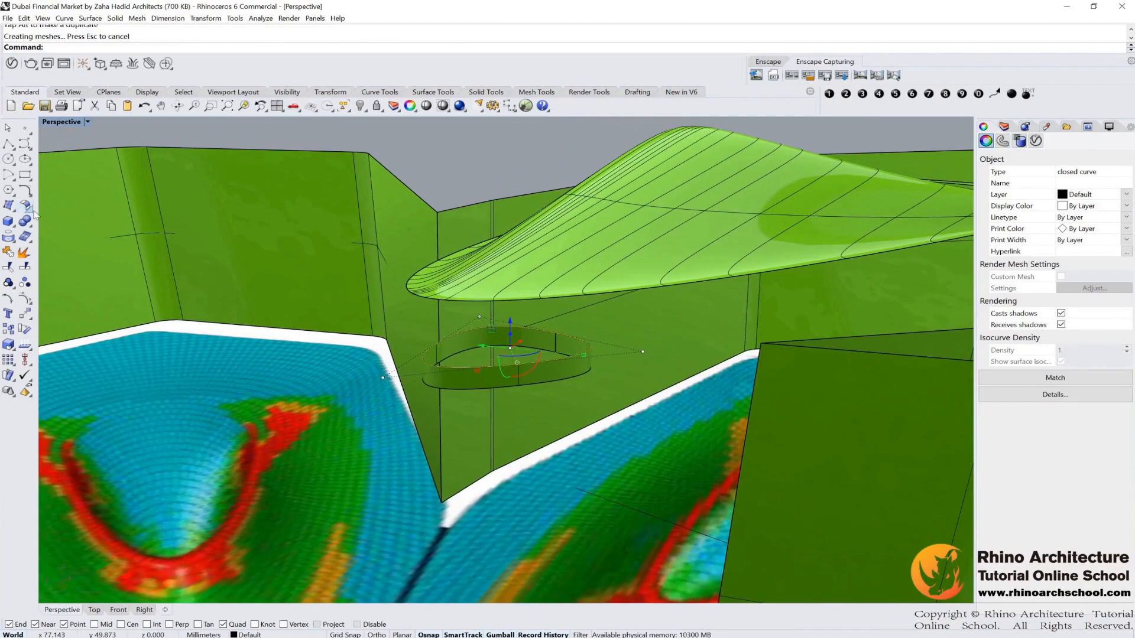
# Step: Start Blend Surface and pick the band's top edge and the roof opening's edge
pyautogui.click(29, 210)
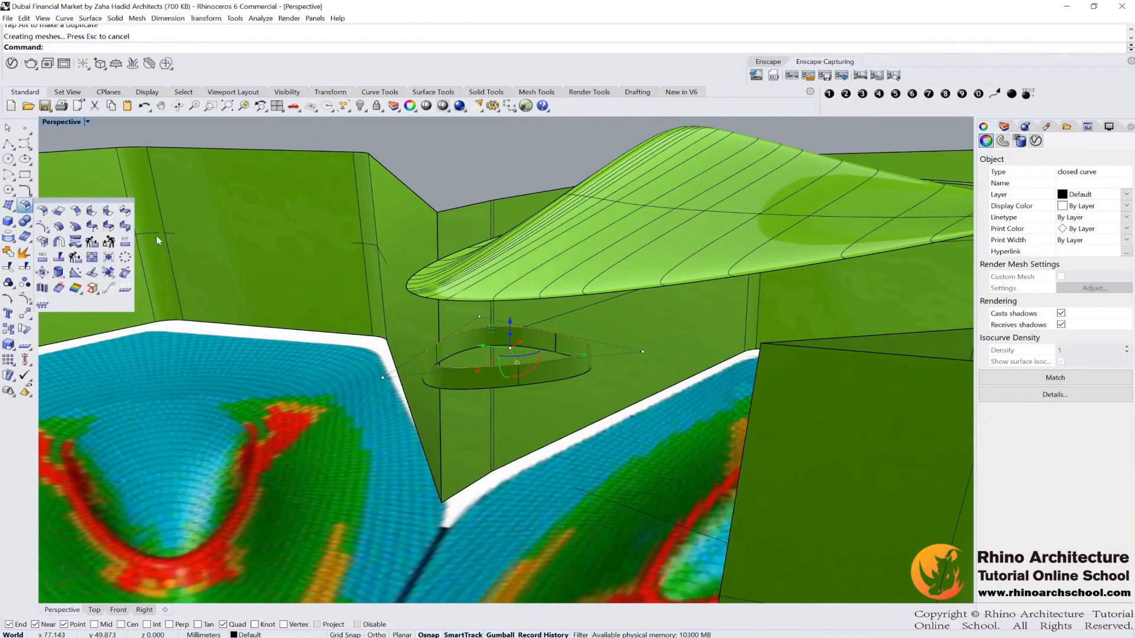
pyautogui.click(125, 210)
pyautogui.click(569, 358)
pyautogui.scroll(-5, 574, 347)
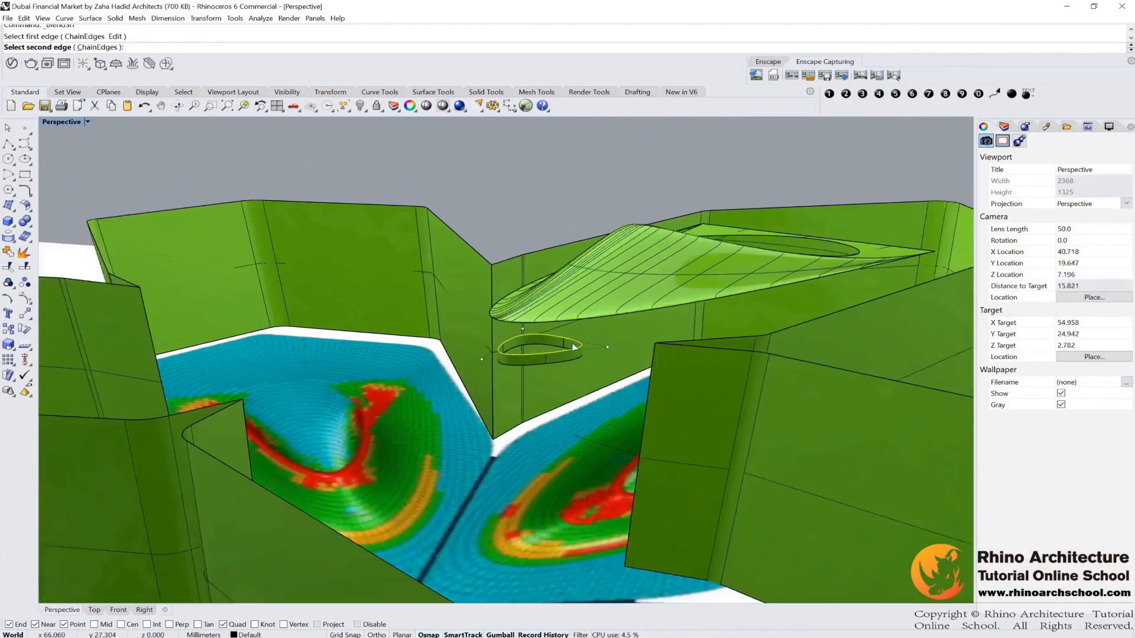
pyautogui.moveTo(572, 362); pyautogui.dragTo(331, 402, button='right')
pyautogui.scroll(6, 609, 322)
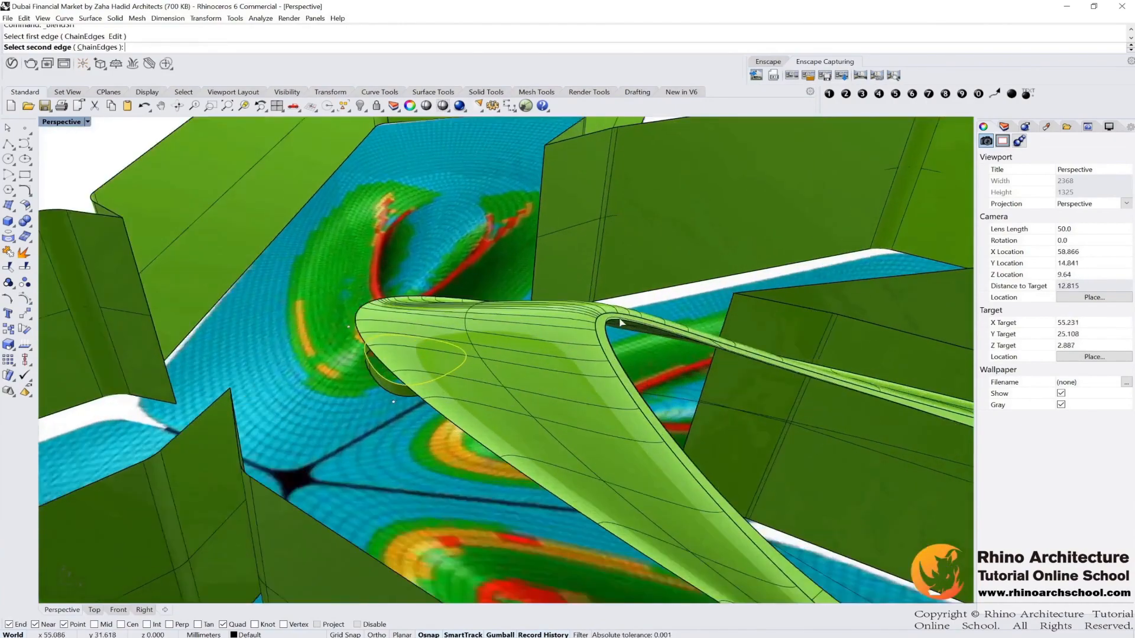
pyautogui.scroll(2, 604, 329)
pyautogui.click(612, 321)
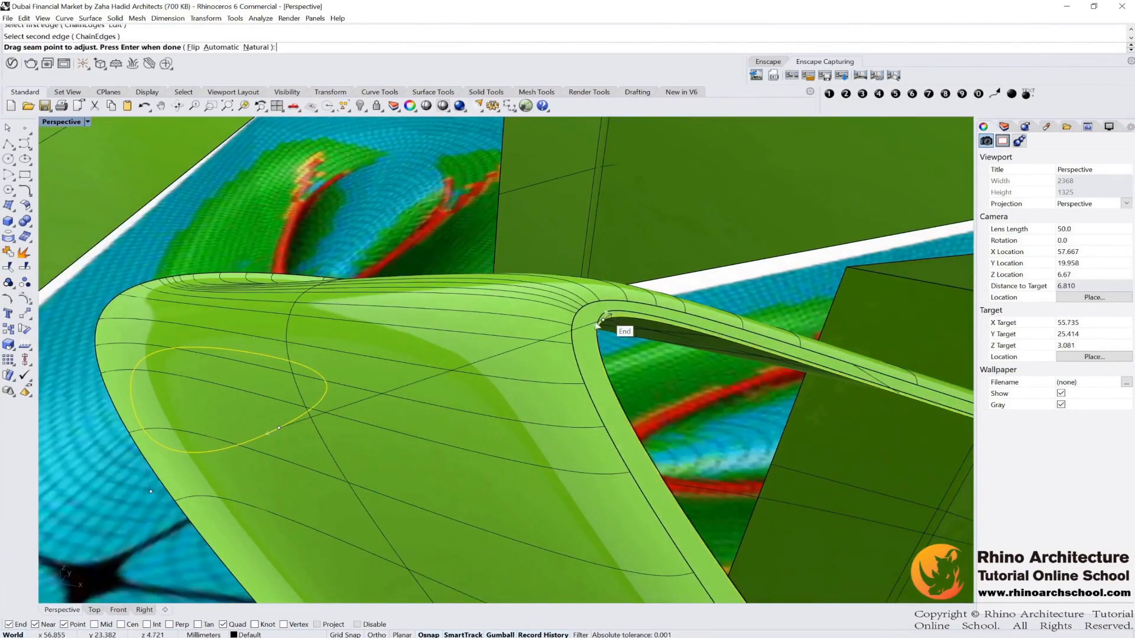
# Step: Align the seam points of the two blend edges and accept them
pyautogui.scroll(-2, 597, 324)
pyautogui.moveTo(597, 323); pyautogui.dragTo(456, 426, button='right')
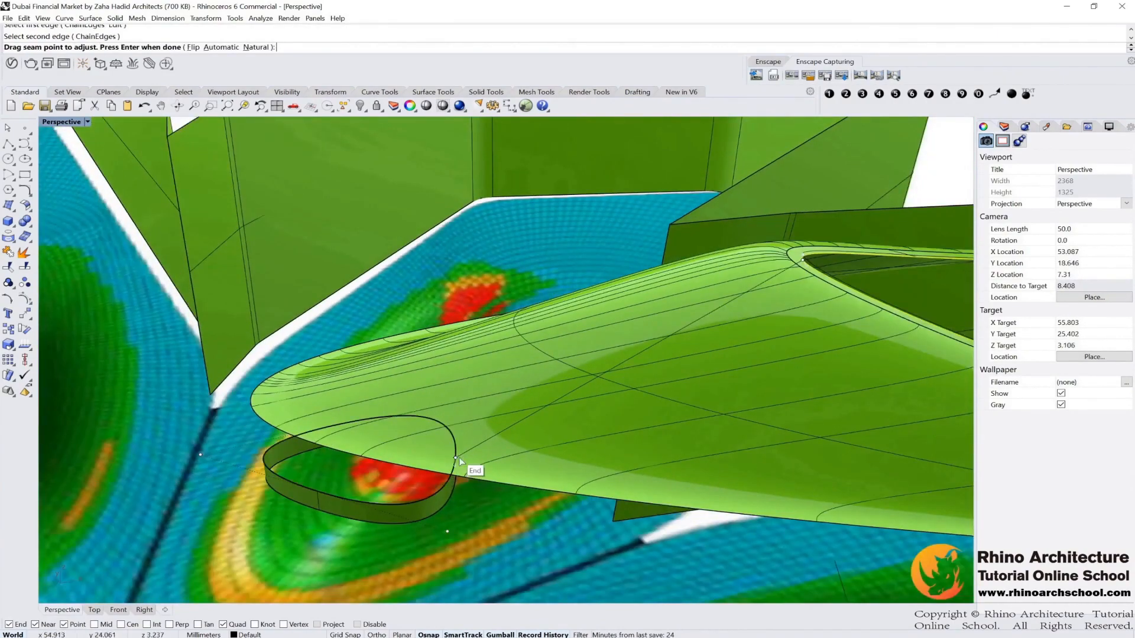
pyautogui.moveTo(456, 457); pyautogui.dragTo(264, 456)
pyautogui.click(264, 456)
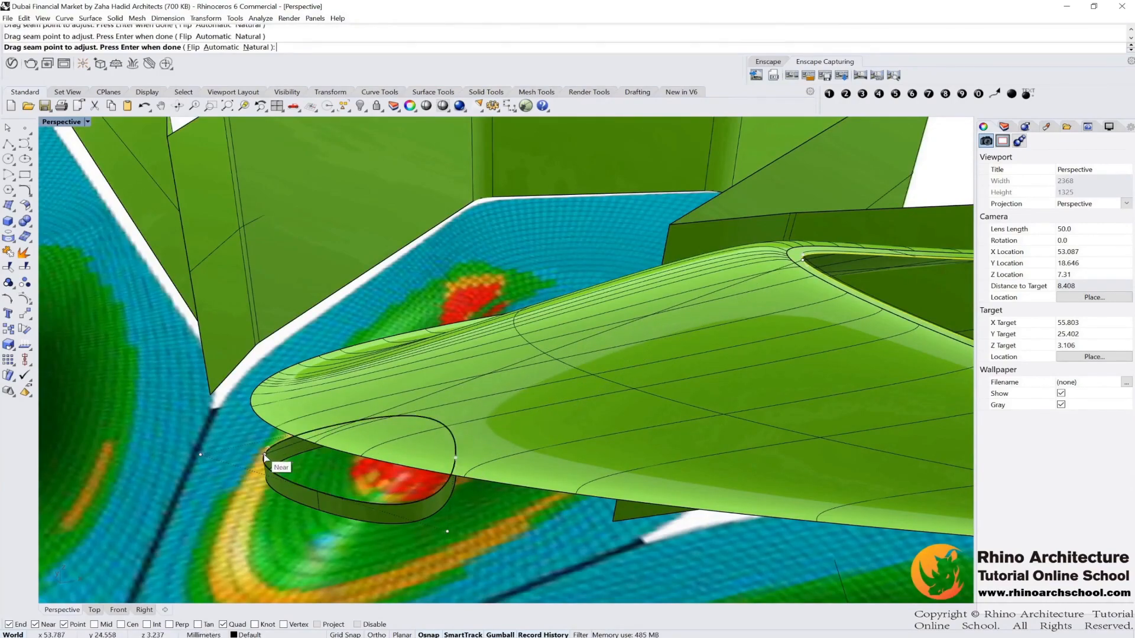
pyautogui.scroll(-4, 537, 378)
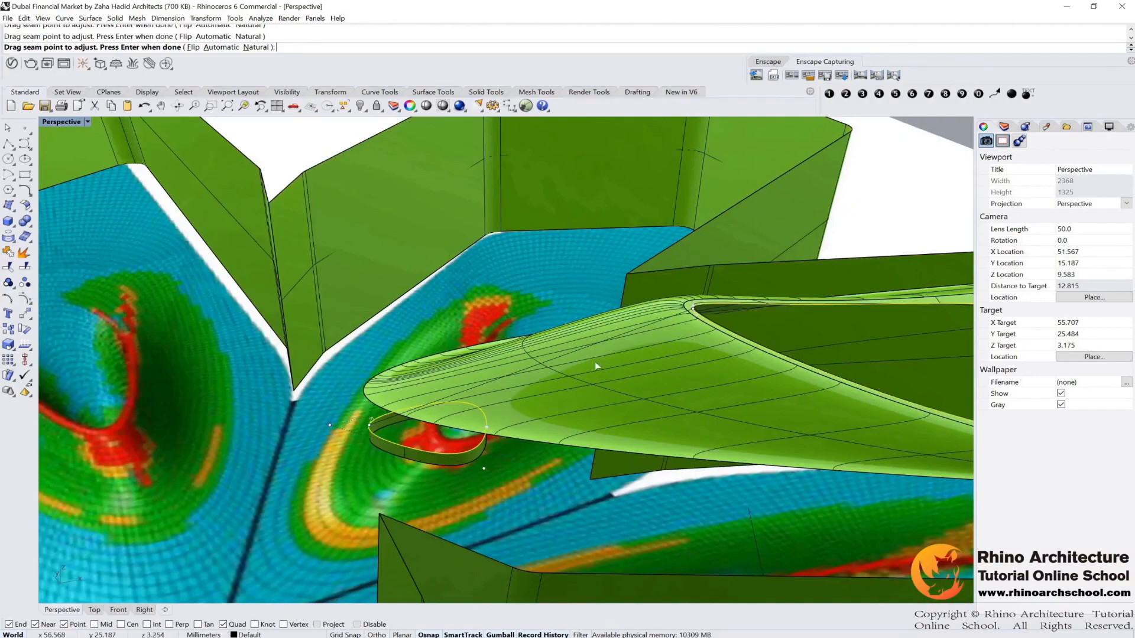
pyautogui.scroll(4, 366, 429)
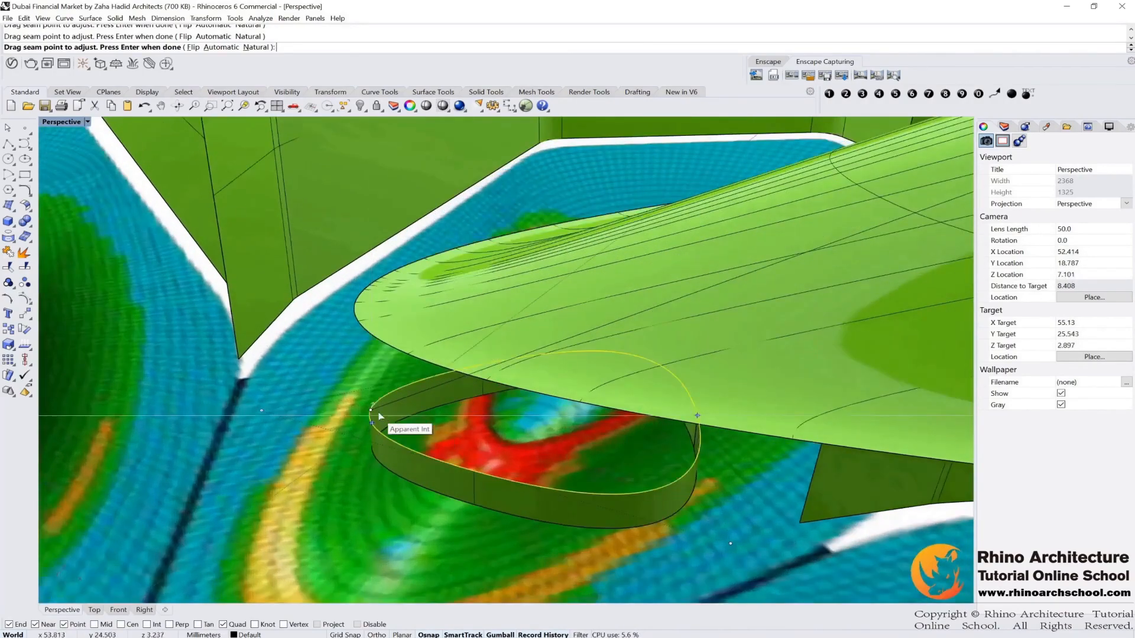
pyautogui.scroll(-8, 402, 392)
pyautogui.moveTo(578, 339); pyautogui.dragTo(423, 370, button='right')
pyautogui.moveTo(501, 382); pyautogui.dragTo(581, 353, button='right')
pyautogui.press('Return')
# Step: Set the first edge's blend bulge to 0.543 with curvature continuity kept
pyautogui.keyDown('shift'); pyautogui.moveTo(459, 361); pyautogui.dragTo(354, 347, button='right'); pyautogui.keyUp('shift')
pyautogui.scroll(-6, 349, 347)
pyautogui.keyDown('shift'); pyautogui.moveTo(565, 339); pyautogui.dragTo(498, 348, button='right'); pyautogui.keyUp('shift')
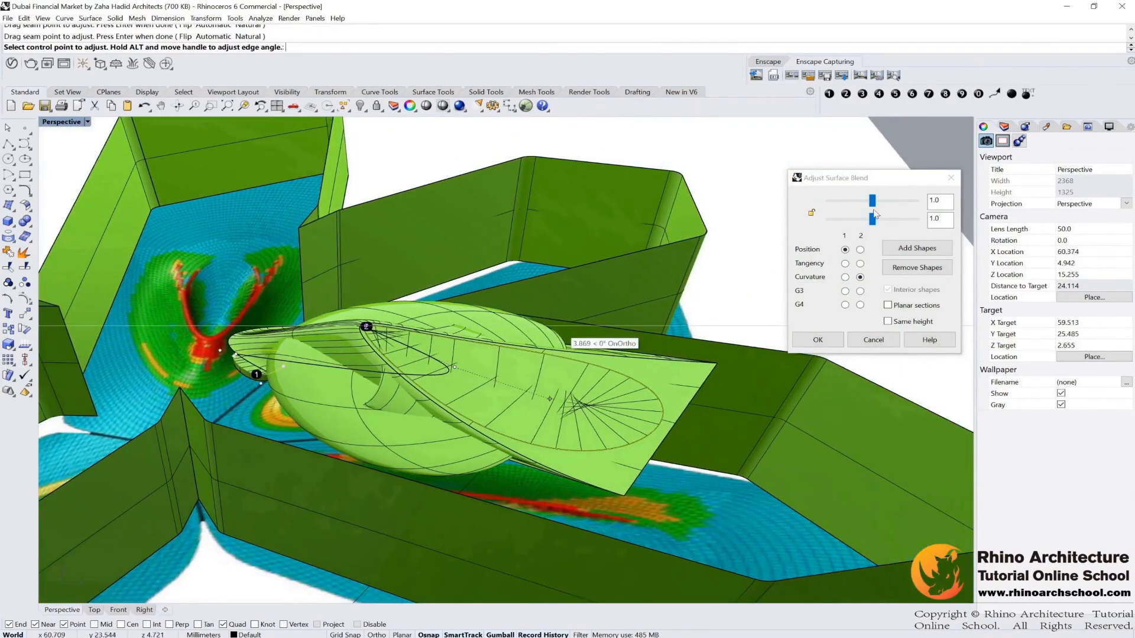
pyautogui.moveTo(872, 201); pyautogui.dragTo(853, 203)
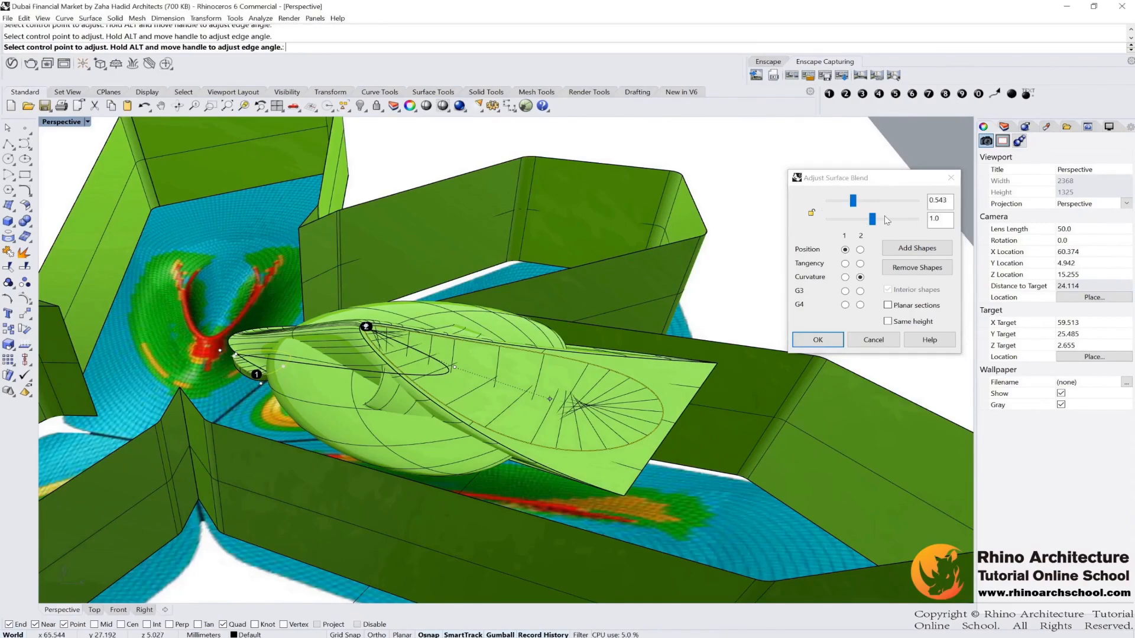
pyautogui.click(942, 218)
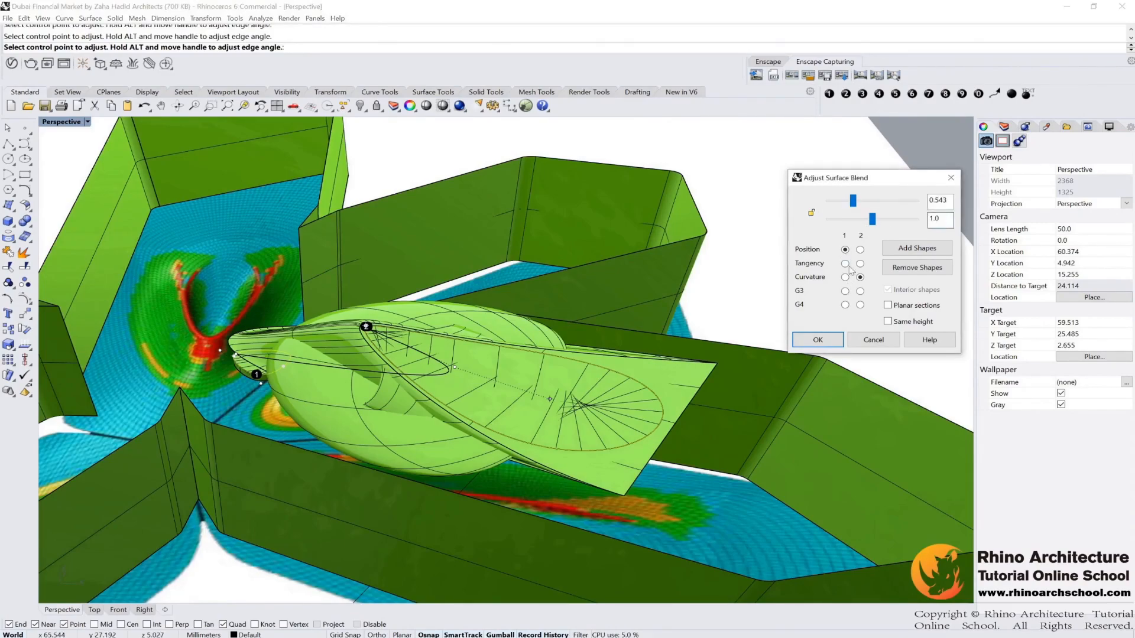
# Step: Set the second edge's blend bulge to 0.03
pyautogui.moveTo(748, 270); pyautogui.dragTo(621, 355, button='right')
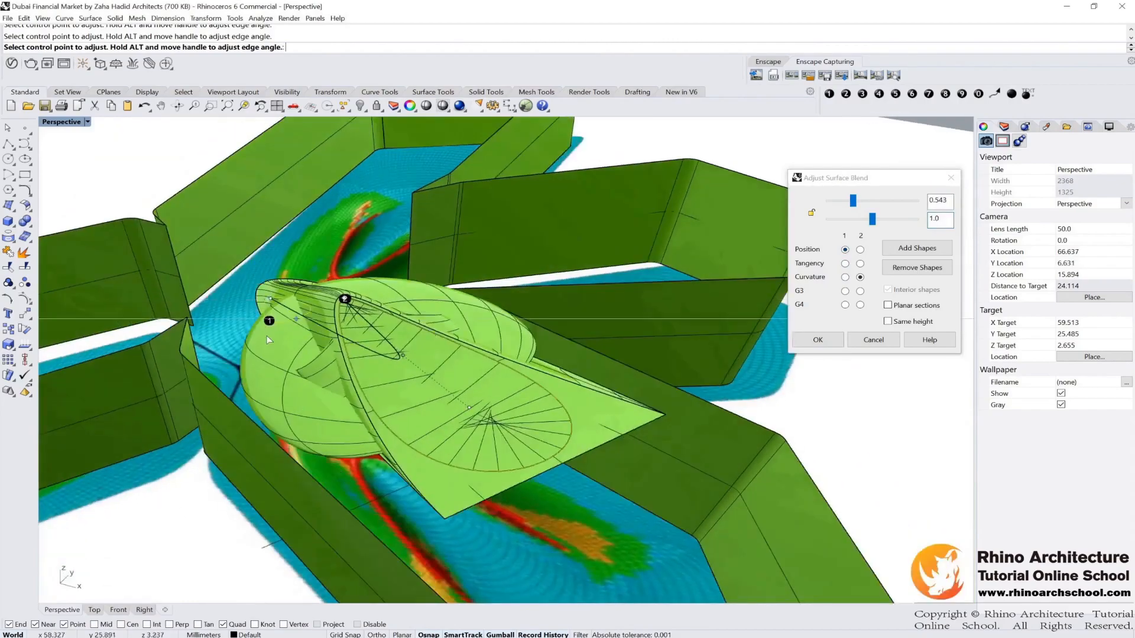
pyautogui.scroll(10, 237, 328)
pyautogui.moveTo(237, 328)
pyautogui.mouseDown(button='right')
pyautogui.moveTo(354, 260)
pyautogui.moveTo(361, 278)
pyautogui.mouseUp(button='right')
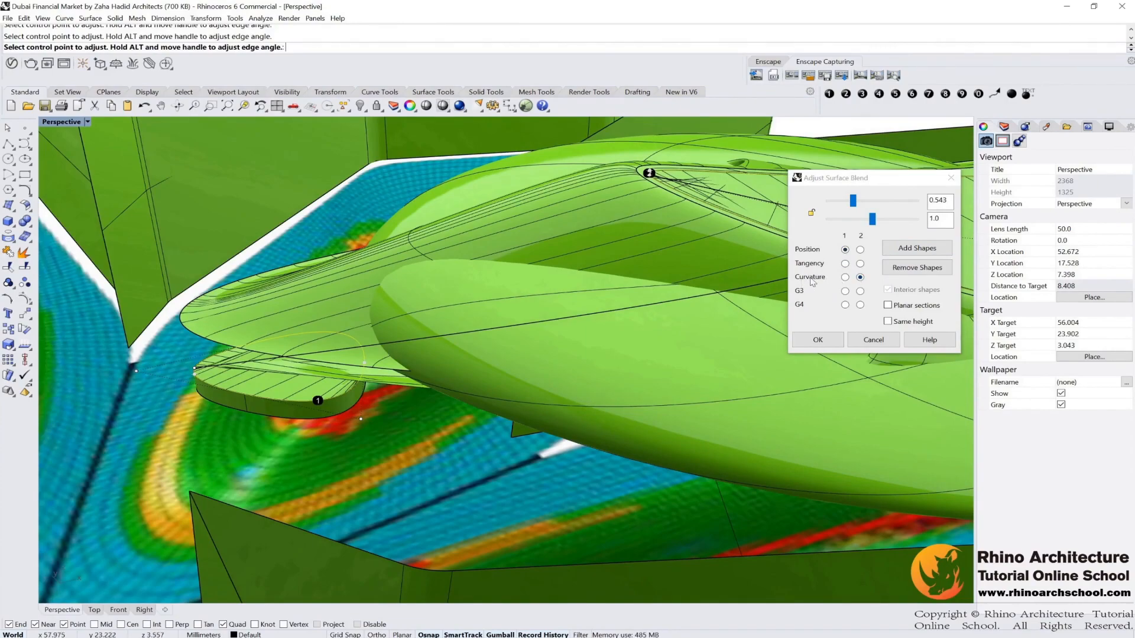
pyautogui.moveTo(739, 227); pyautogui.dragTo(600, 248, button='right')
pyautogui.scroll(4, 587, 258)
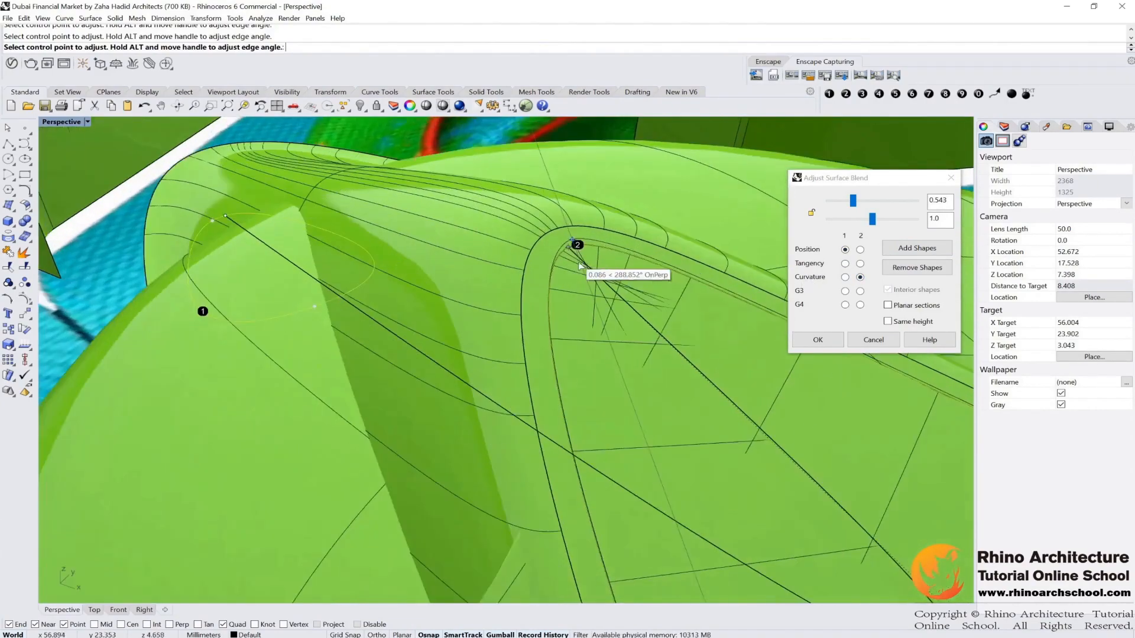
pyautogui.click(925, 220)
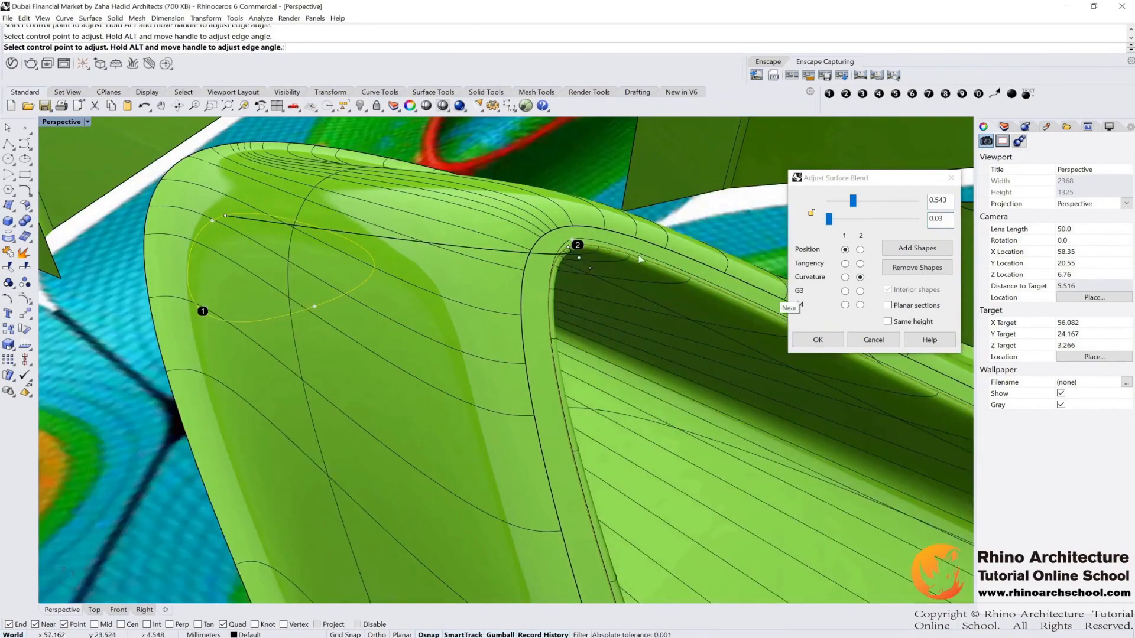
# Step: Adjust the blend's control point handle at the roof edge, snapping it to the edge end
pyautogui.moveTo(600, 240)
pyautogui.mouseDown(button='right')
pyautogui.moveTo(591, 218)
pyautogui.moveTo(561, 225)
pyautogui.moveTo(540, 251)
pyautogui.mouseUp(button='right')
pyautogui.scroll(4, 430, 182)
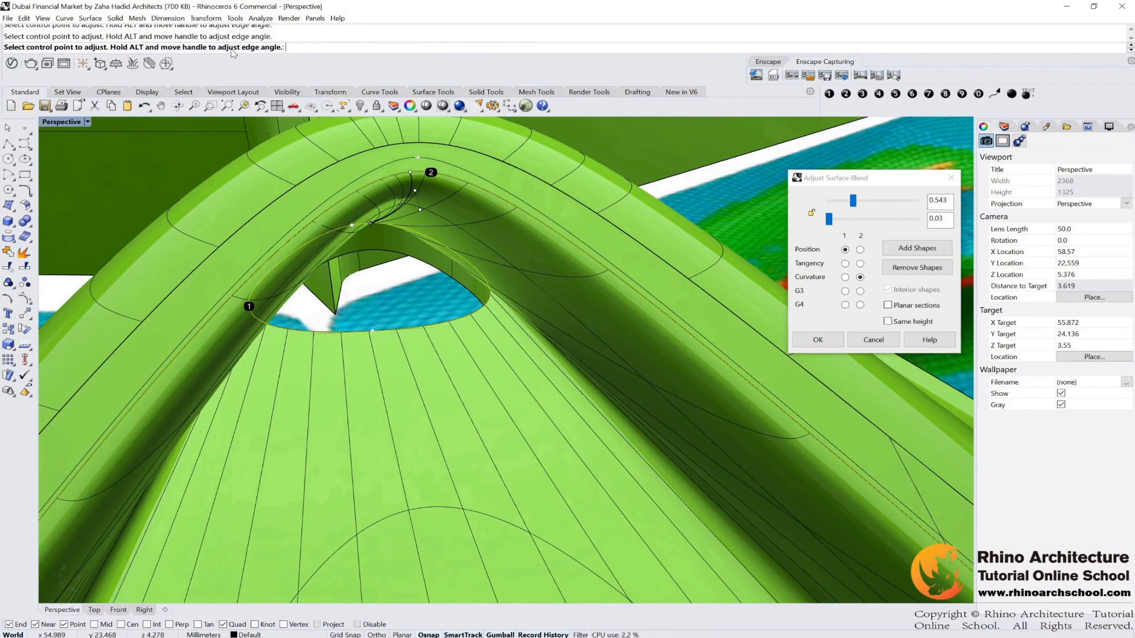
pyautogui.moveTo(440, 187); pyautogui.dragTo(409, 188, button='right')
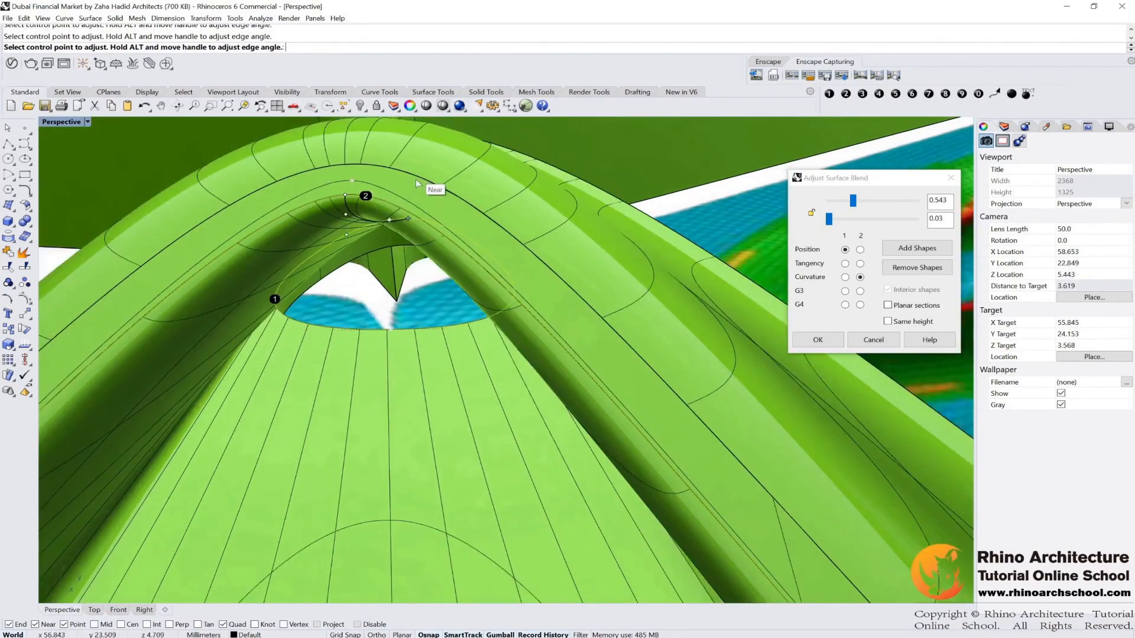
pyautogui.click(351, 194)
pyautogui.scroll(2, 353, 195)
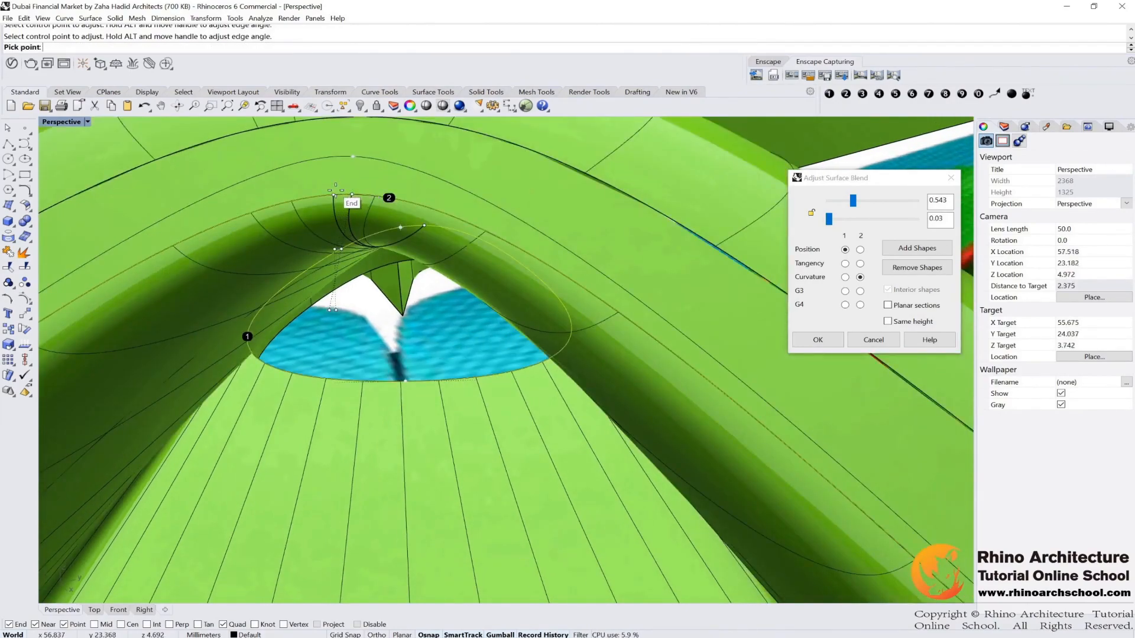
pyautogui.scroll(2, 337, 192)
pyautogui.click(334, 194)
pyautogui.scroll(-15, 335, 193)
# Step: Turn off surface isocurves in the viewport's display settings
pyautogui.moveTo(424, 277); pyautogui.dragTo(561, 254, button='right')
pyautogui.scroll(-4, 453, 301)
pyautogui.moveTo(448, 317); pyautogui.dragTo(523, 292, button='right')
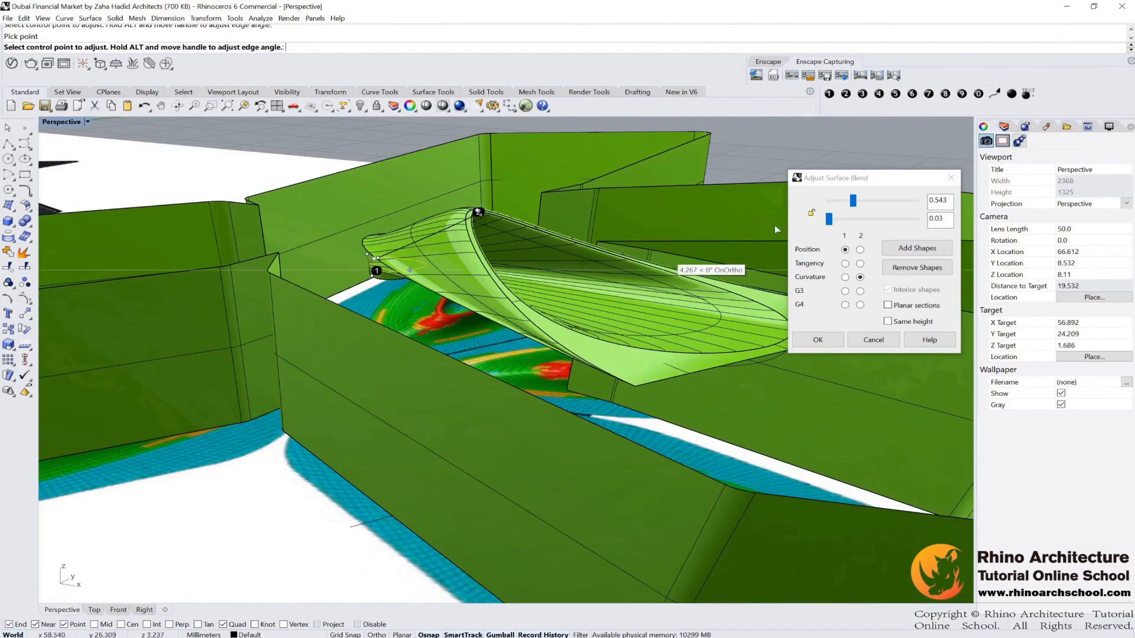
pyautogui.moveTo(704, 251); pyautogui.dragTo(672, 262, button='right')
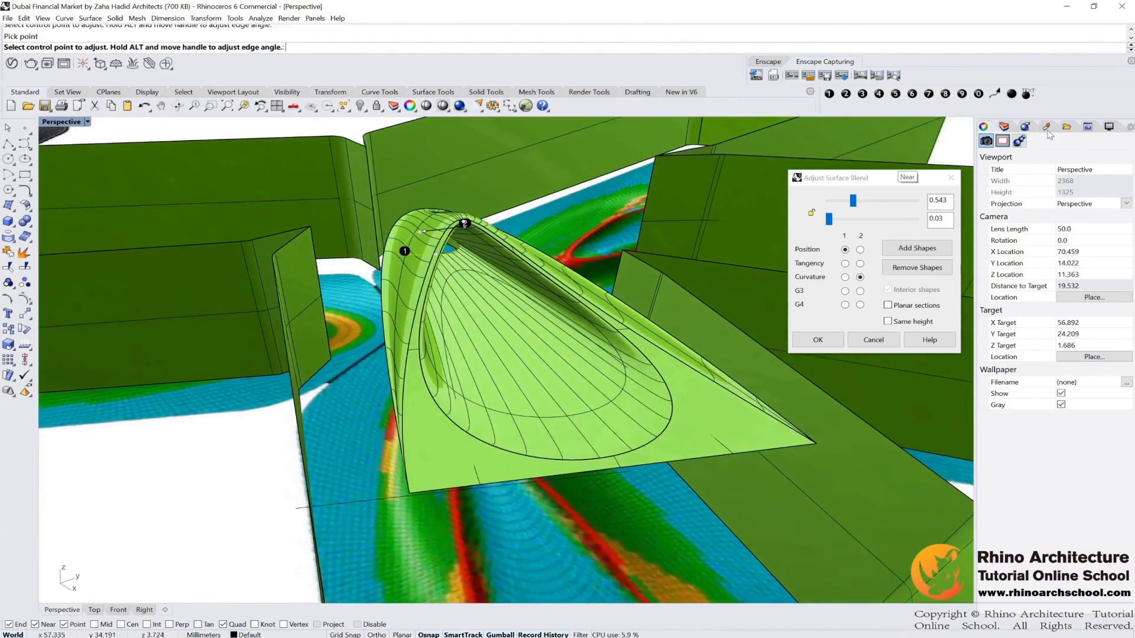
pyautogui.click(1129, 128)
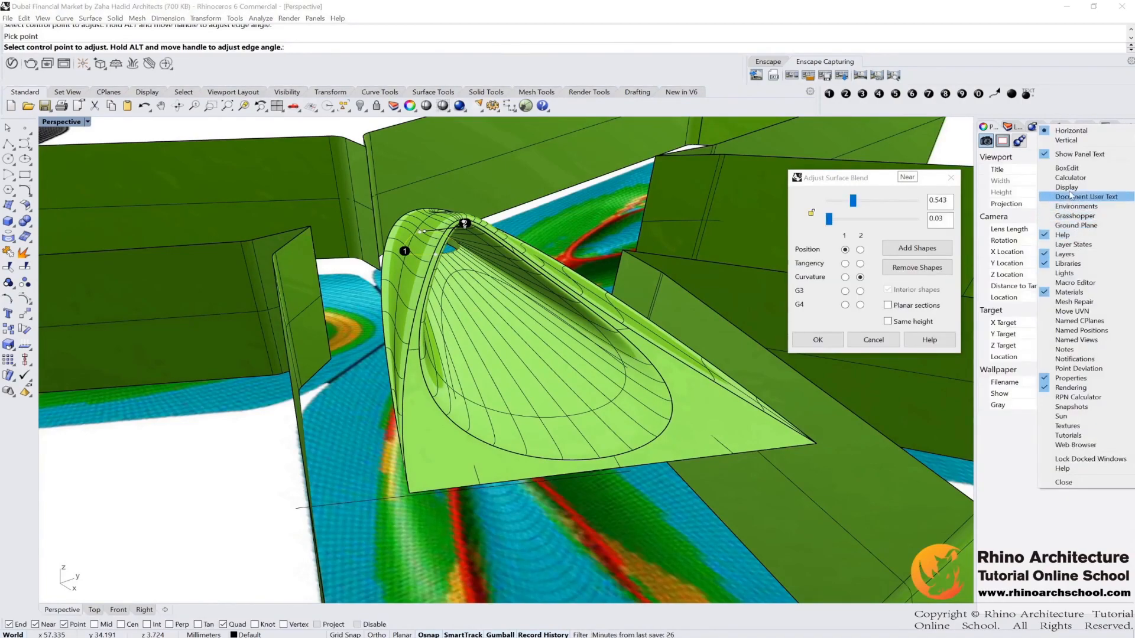
pyautogui.click(1067, 187)
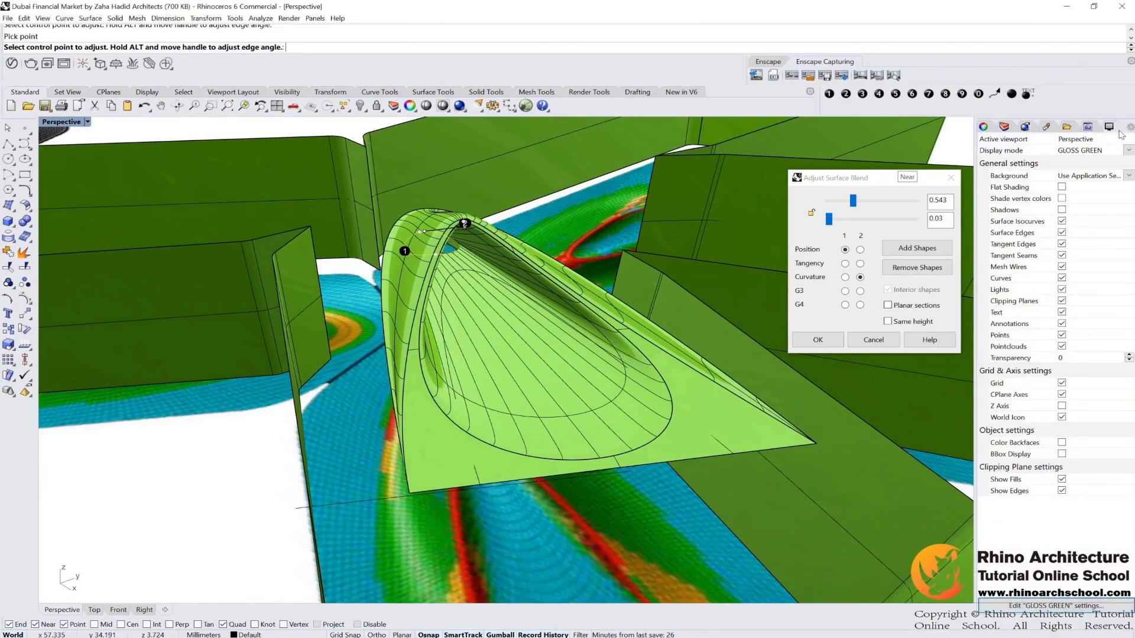
pyautogui.click(1062, 221)
pyautogui.moveTo(585, 239); pyautogui.dragTo(545, 259, button='right')
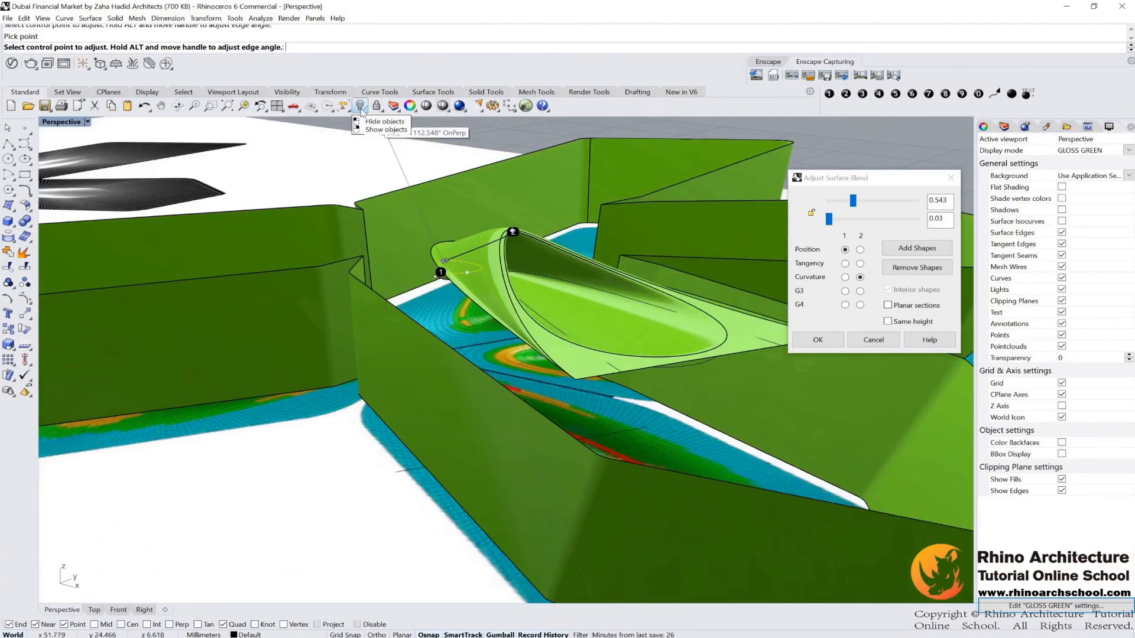
# Step: Finish the blend surface and show the hidden objects again
pyautogui.press('Return')
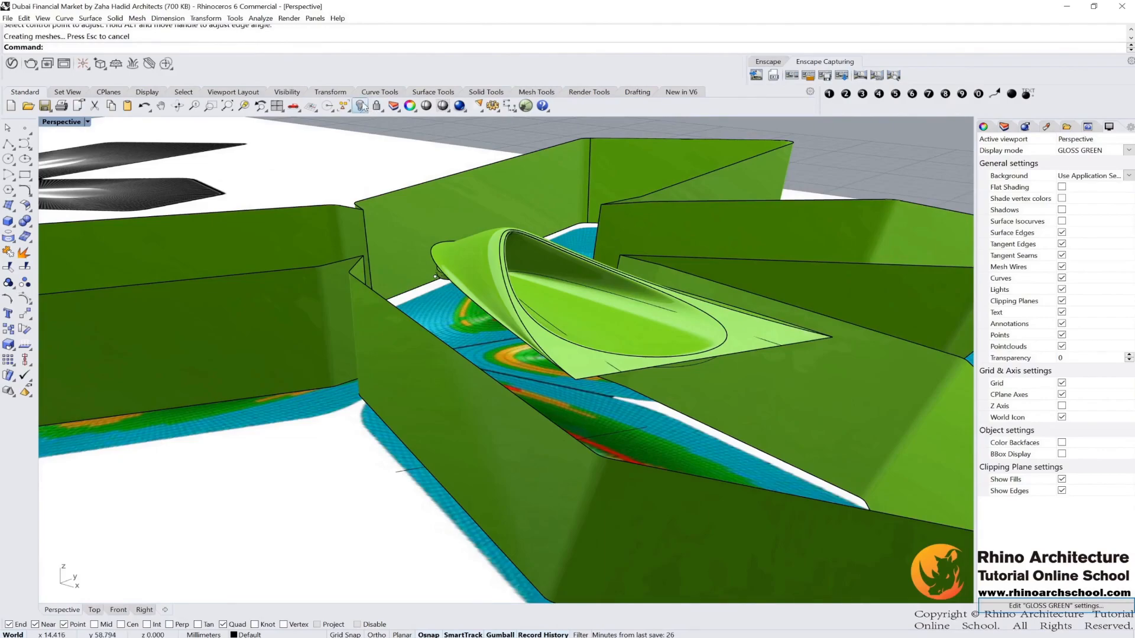
pyautogui.rightClick(362, 107)
# Step: Select the blend surface, the band and the related surfaces and group them
pyautogui.moveTo(533, 258); pyautogui.dragTo(482, 251, button='right')
pyautogui.click(527, 308)
pyautogui.scroll(4, 527, 301)
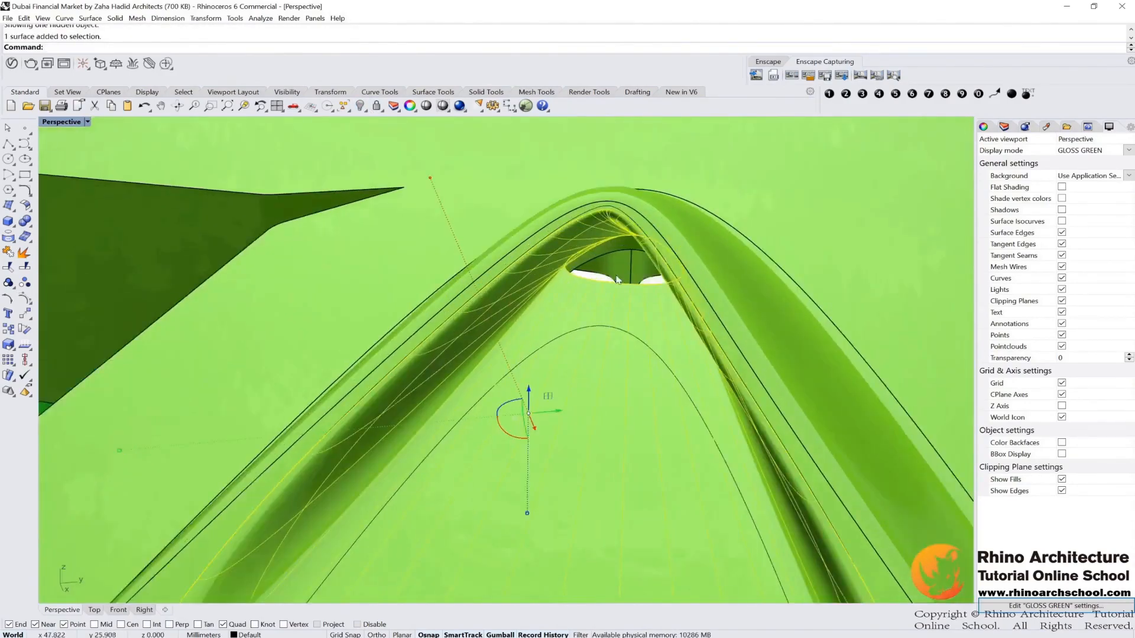
pyautogui.scroll(6, 640, 290)
pyautogui.scroll(-7, 639, 290)
pyautogui.moveTo(640, 290); pyautogui.dragTo(502, 254, button='right')
pyautogui.keyDown('shift'); pyautogui.click(483, 284); pyautogui.keyUp('shift')
pyautogui.scroll(-2, 474, 254)
pyautogui.scroll(-2, 612, 267)
pyautogui.moveTo(611, 267); pyautogui.dragTo(662, 349, button='right')
pyautogui.scroll(5, 704, 415)
pyautogui.scroll(-6, 703, 415)
pyautogui.moveTo(668, 413); pyautogui.dragTo(520, 319, button='right')
pyautogui.scroll(9, 608, 455)
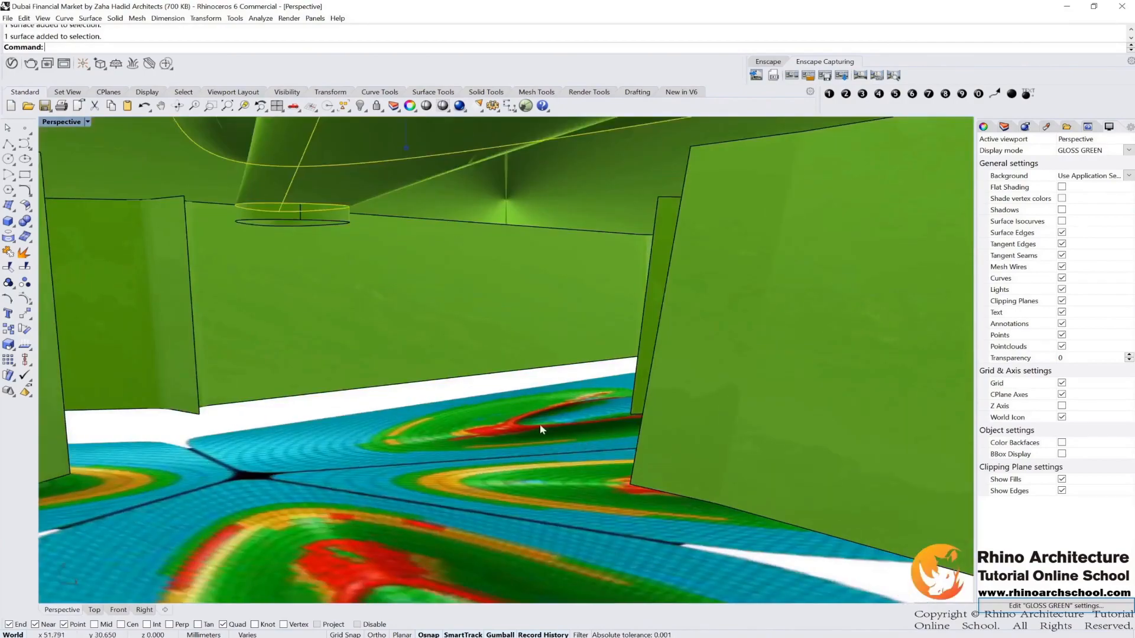
pyautogui.scroll(-1, 428, 353)
pyautogui.scroll(-1, 322, 266)
pyautogui.scroll(-3, 319, 264)
pyautogui.moveTo(296, 268); pyautogui.dragTo(406, 324, button='right')
pyautogui.click(8, 283)
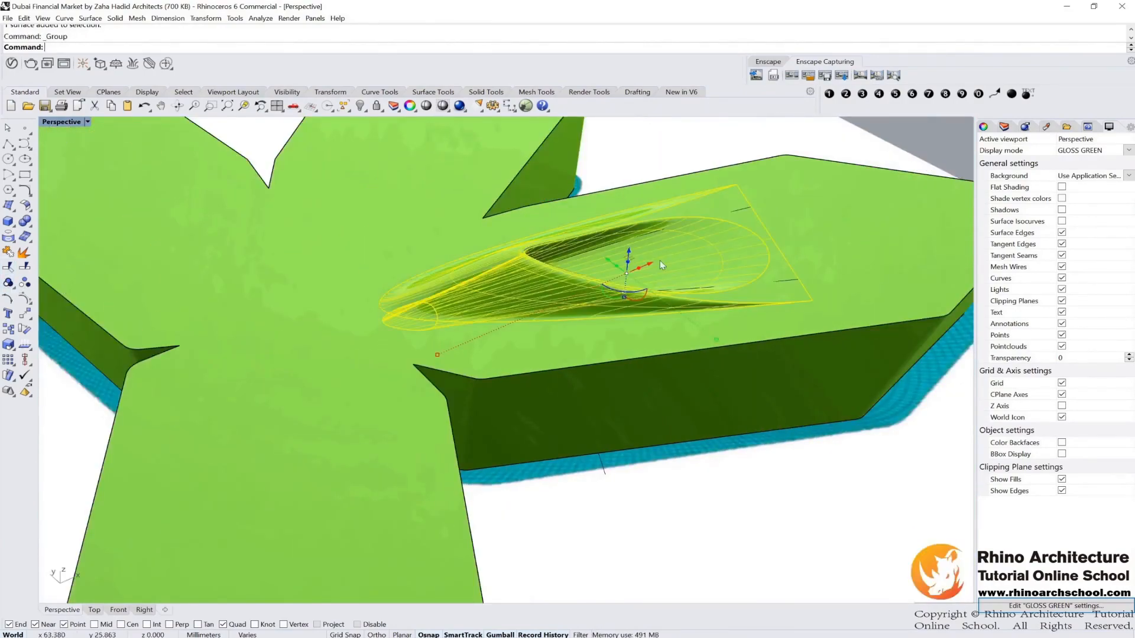
# Step: Move the grouped blend object toward the roof tip and return to the four-viewport layout
pyautogui.moveTo(660, 260); pyautogui.dragTo(191, 153, button='right')
pyautogui.doubleClick(78, 125)
pyautogui.scroll(-3, 303, 229)
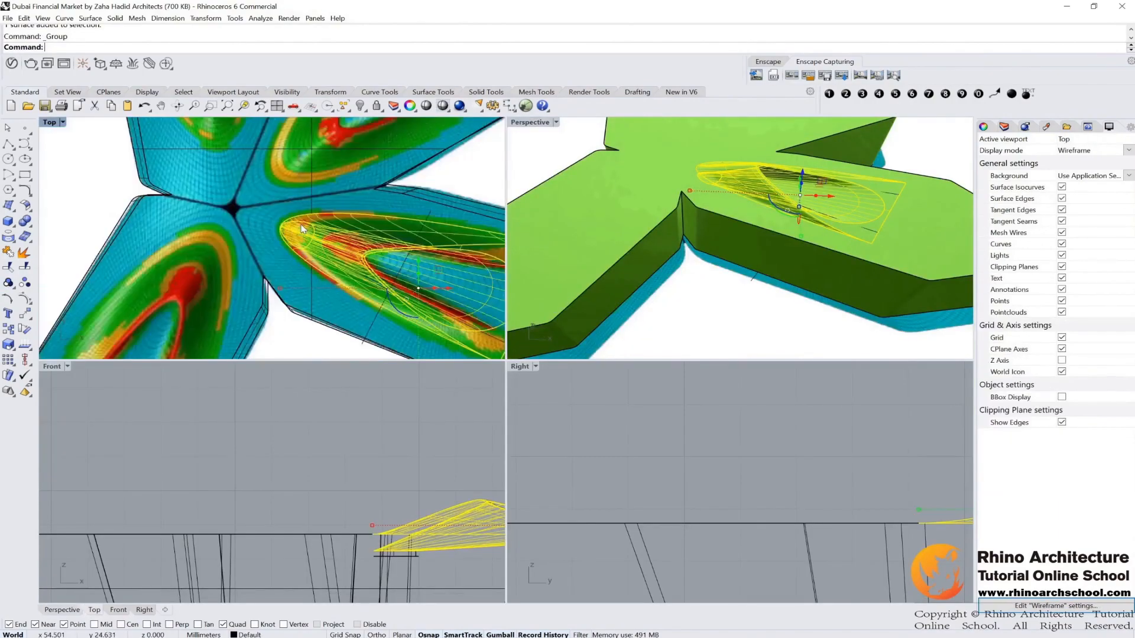
# Step: Rotate a copy of the grouped blend object about the roof centre into the neighbouring wing using Rotate with Copy on
pyautogui.write('Ro')
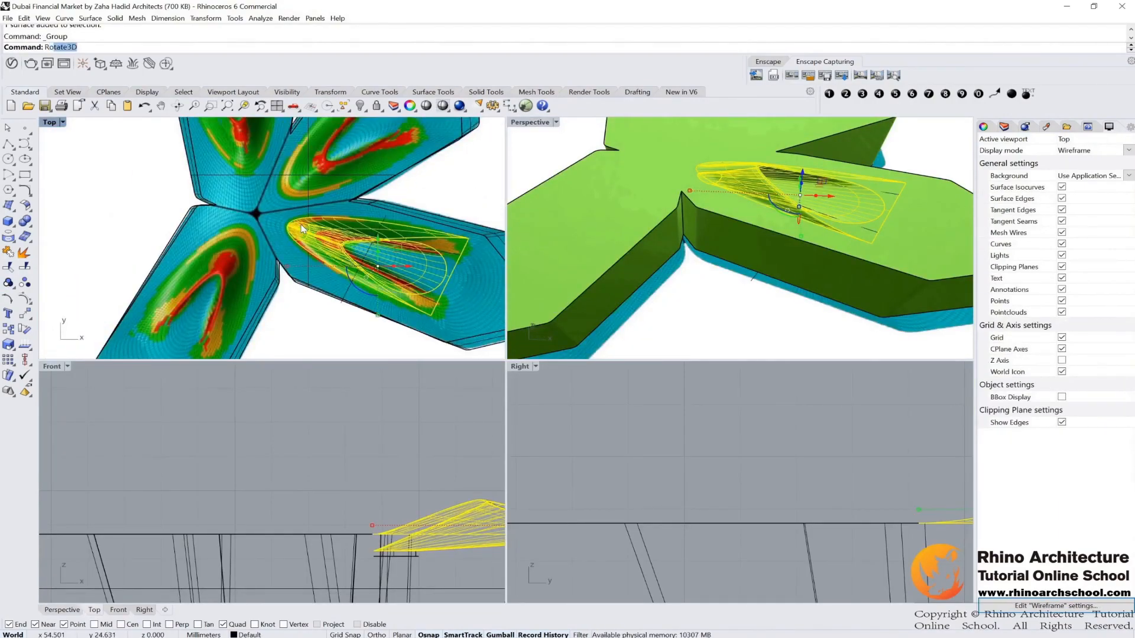
pyautogui.write('tate')
pyautogui.press('Down')
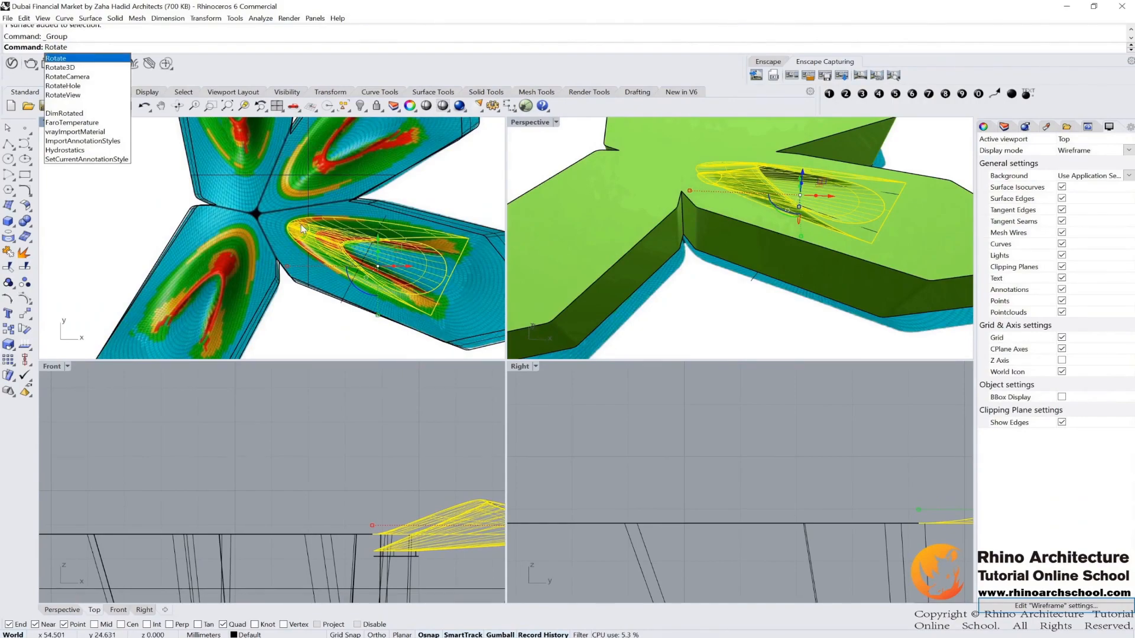
pyautogui.press('Return')
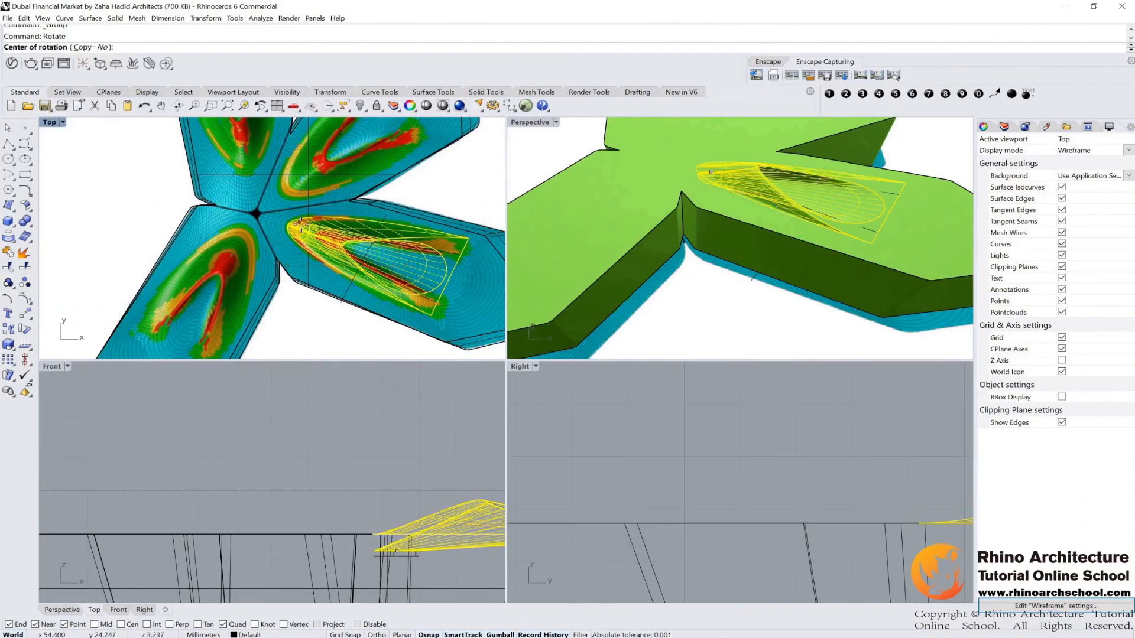
pyautogui.click(99, 48)
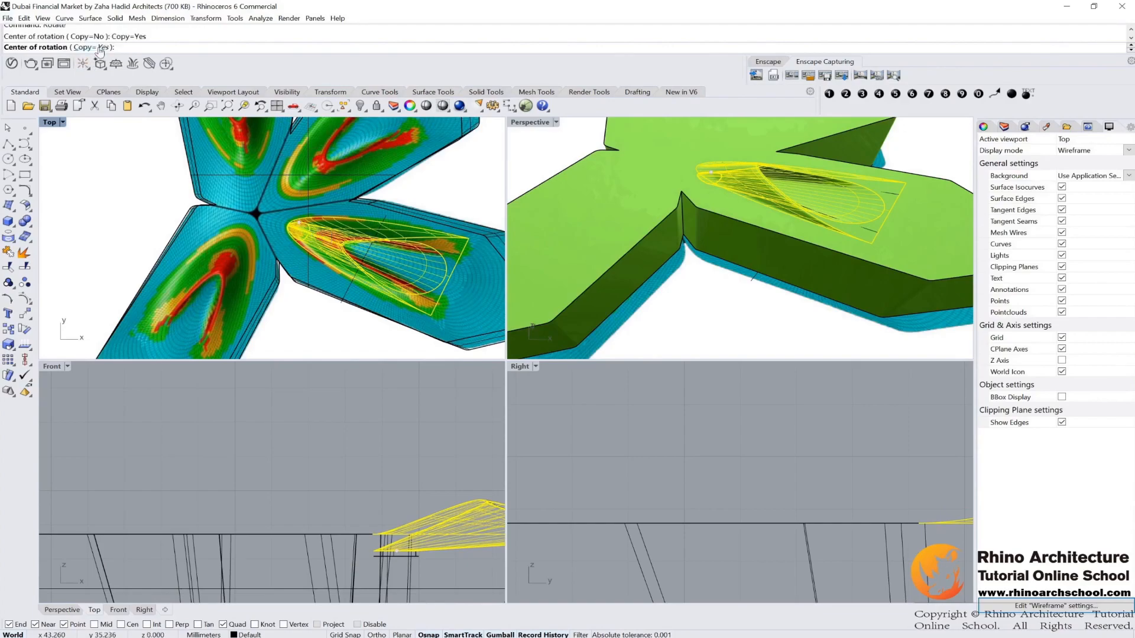
pyautogui.click(257, 211)
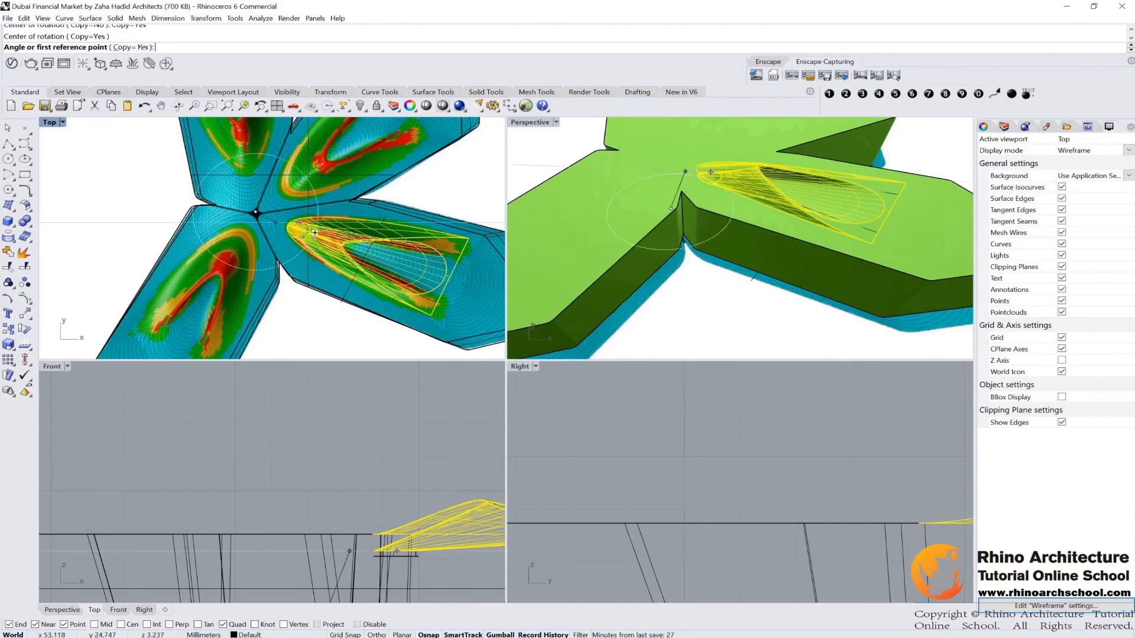
pyautogui.click(458, 274)
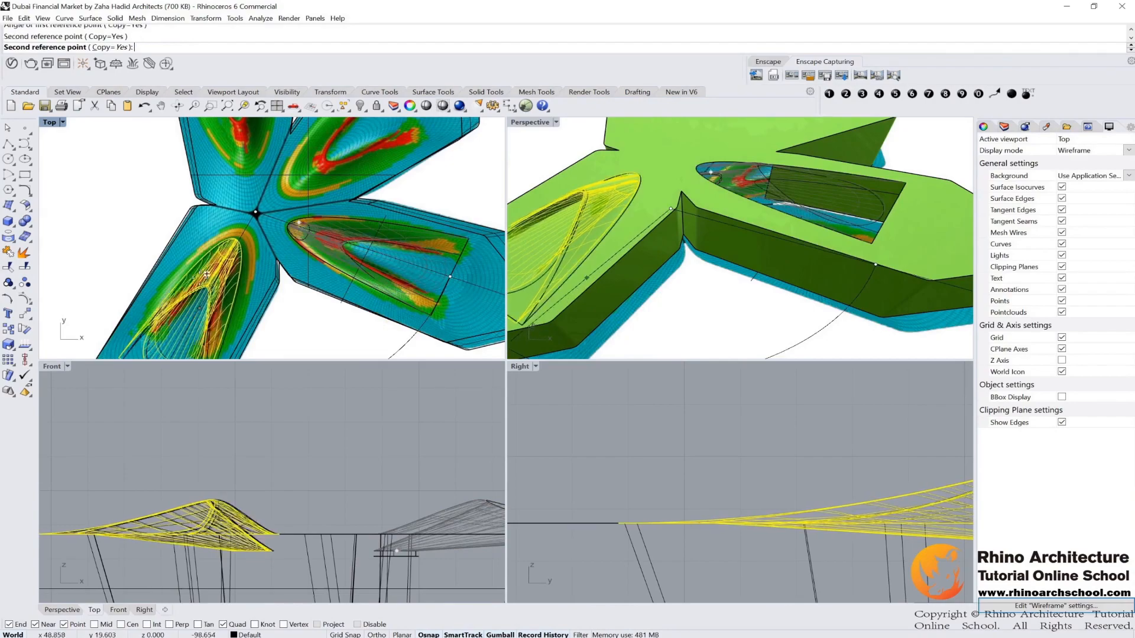
pyautogui.scroll(-3, 219, 217)
pyautogui.moveTo(212, 221); pyautogui.dragTo(303, 296, button='right')
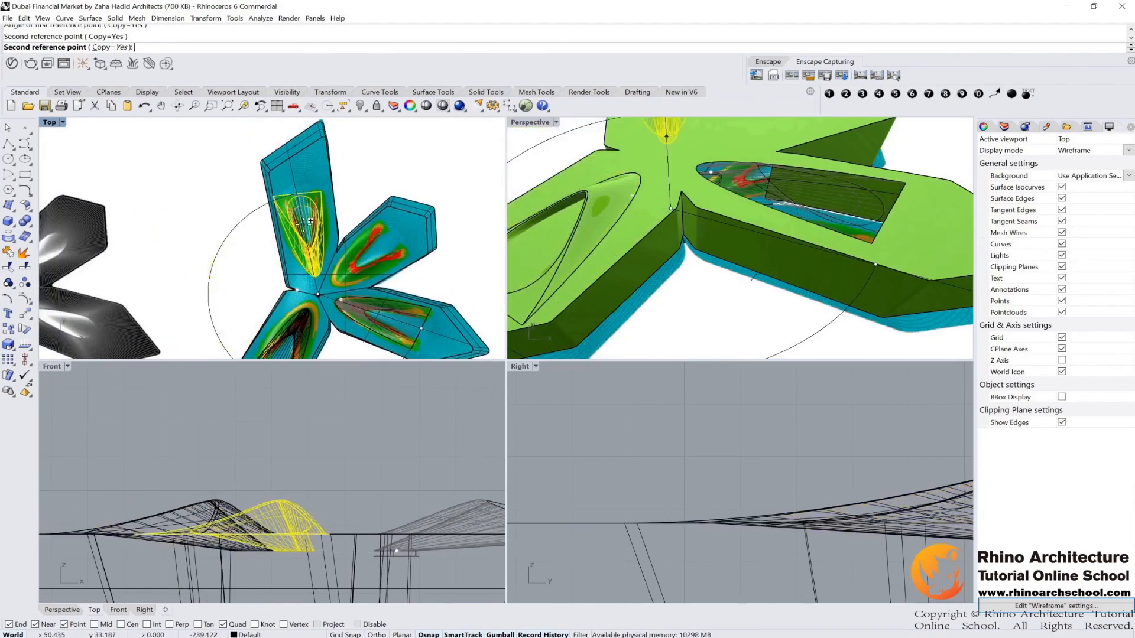
pyautogui.click(304, 229)
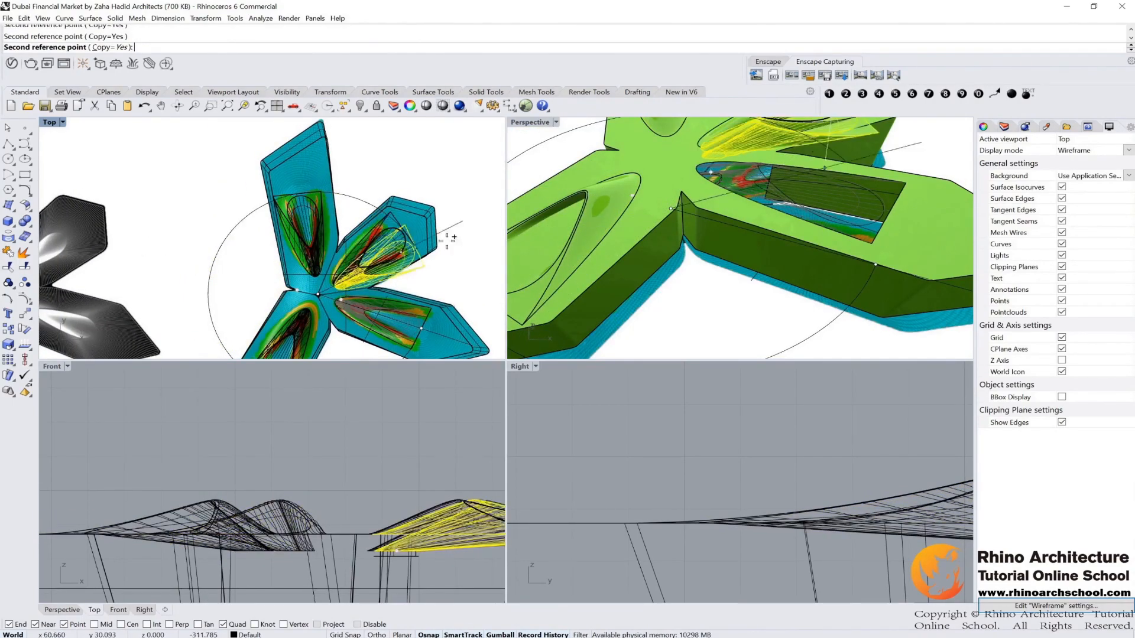
pyautogui.press('Return')
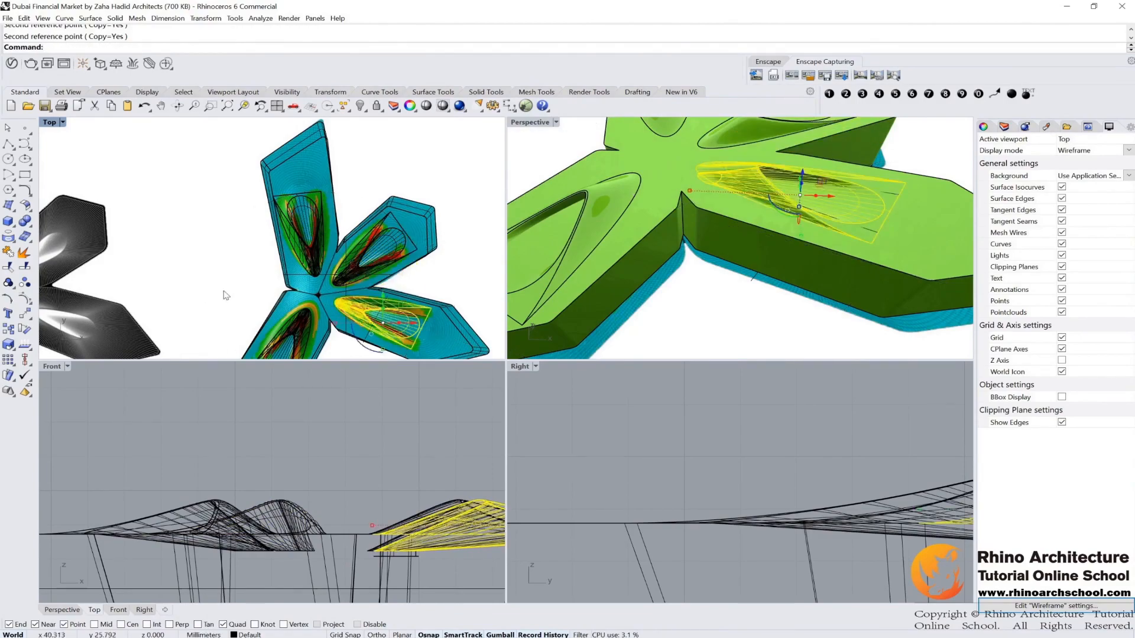
# Step: Select the blend object in the right wing and stretch it lengthwise with Scale1D from its tip toward the wing's outer edge
pyautogui.scroll(5, 392, 201)
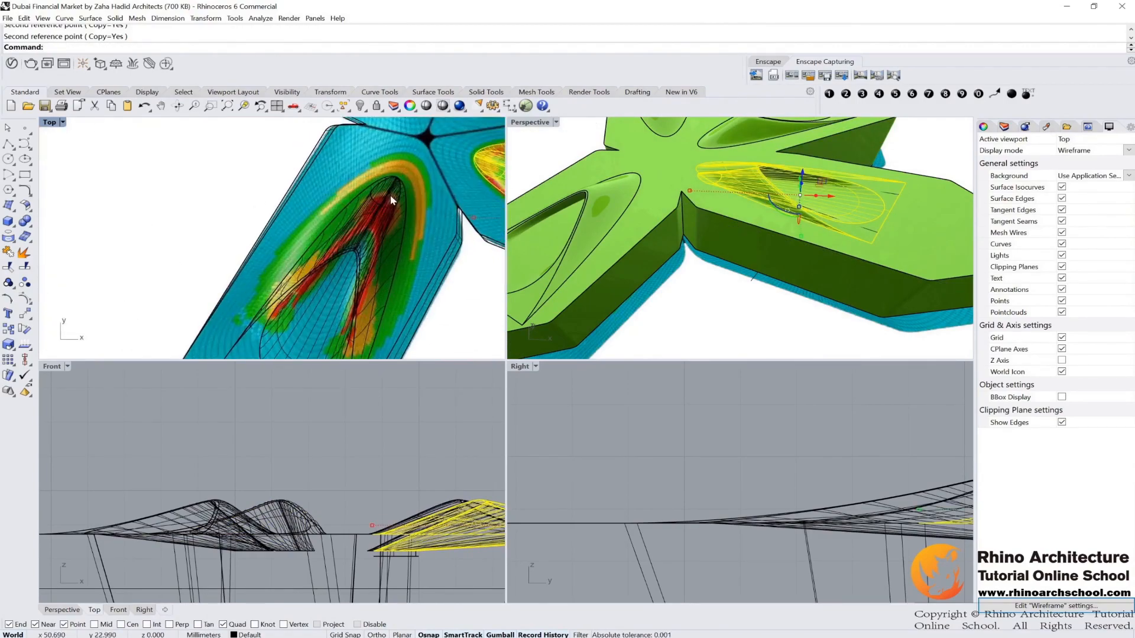
pyautogui.click(392, 199)
pyautogui.moveTo(397, 184); pyautogui.dragTo(401, 171)
pyautogui.click(573, 365)
pyautogui.scroll(-8, 399, 248)
pyautogui.scroll(-3, 399, 251)
pyautogui.scroll(4, 366, 243)
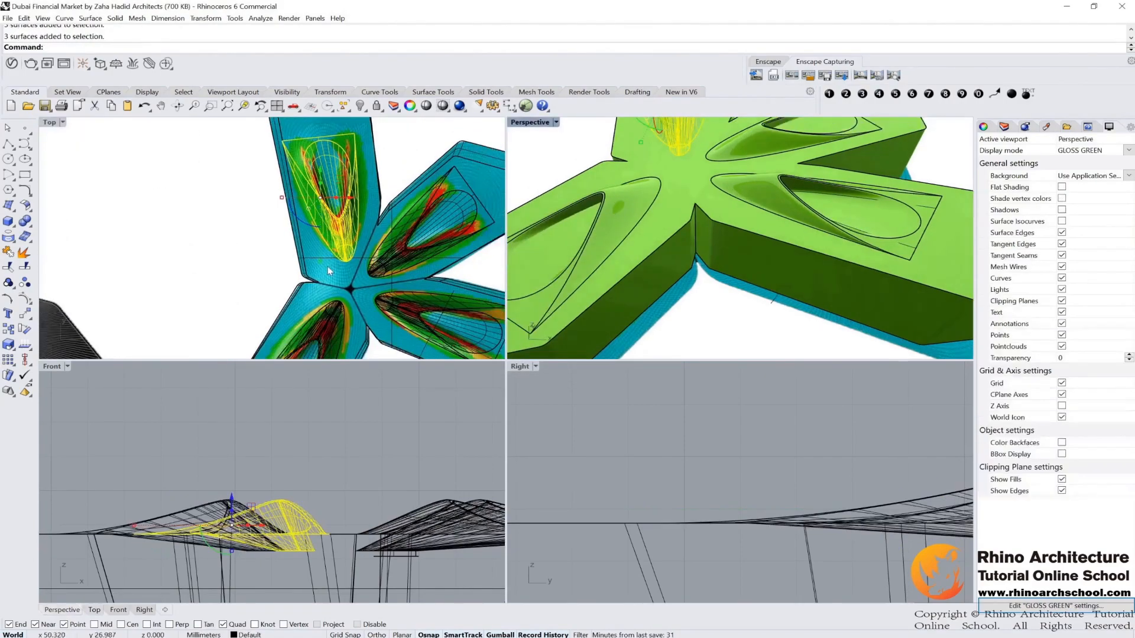
pyautogui.click(405, 253)
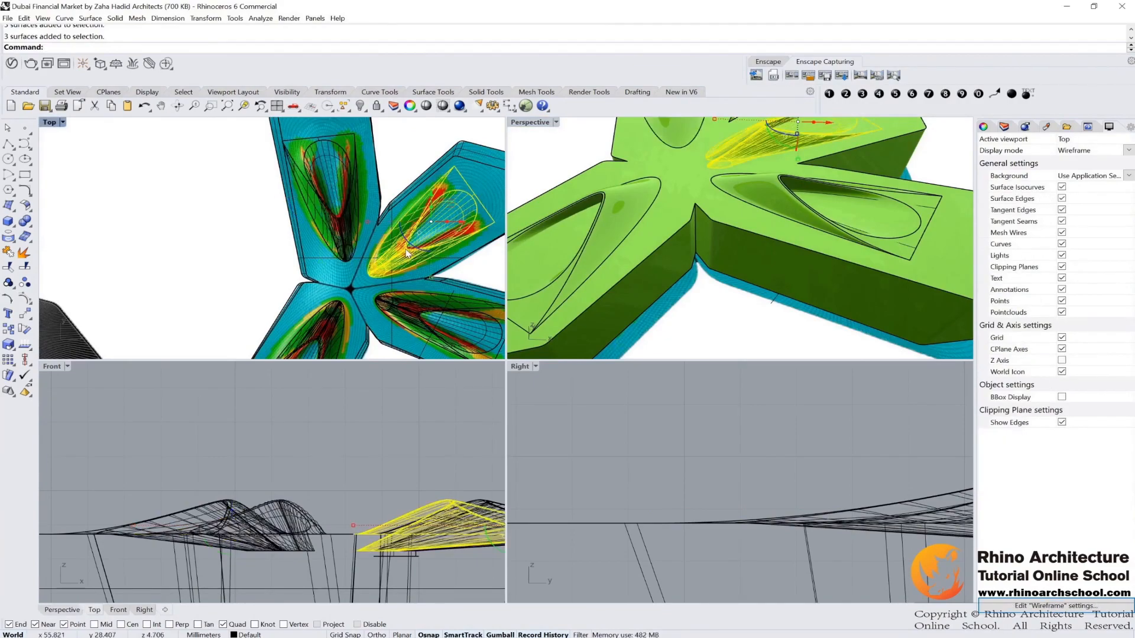
pyautogui.write('Scale1D')
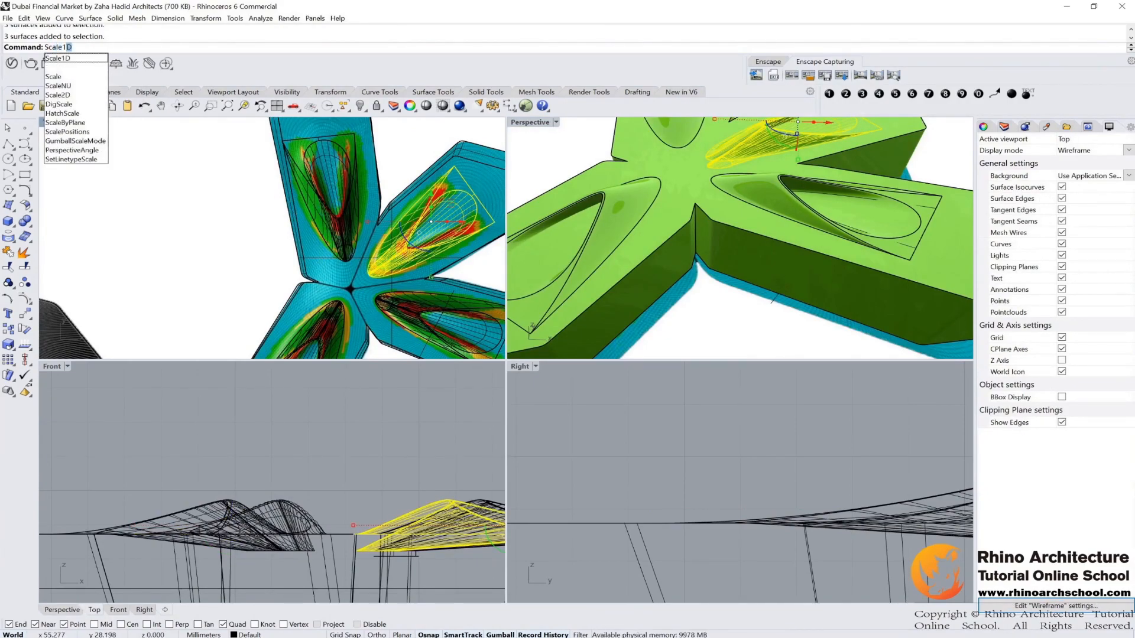
pyautogui.press('Return')
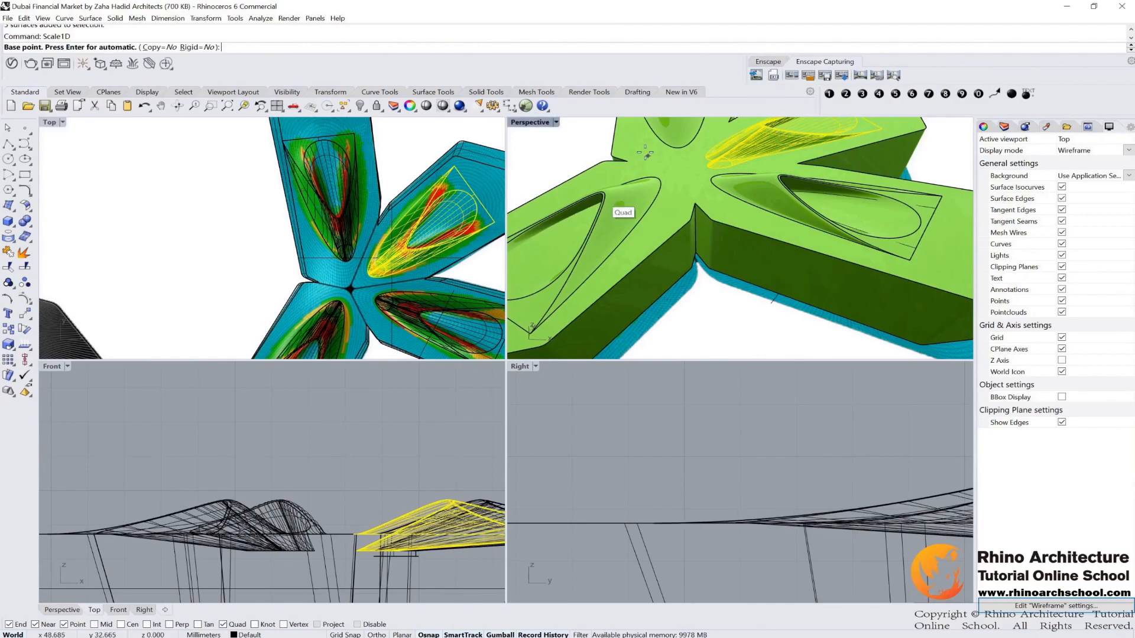
pyautogui.click(706, 158)
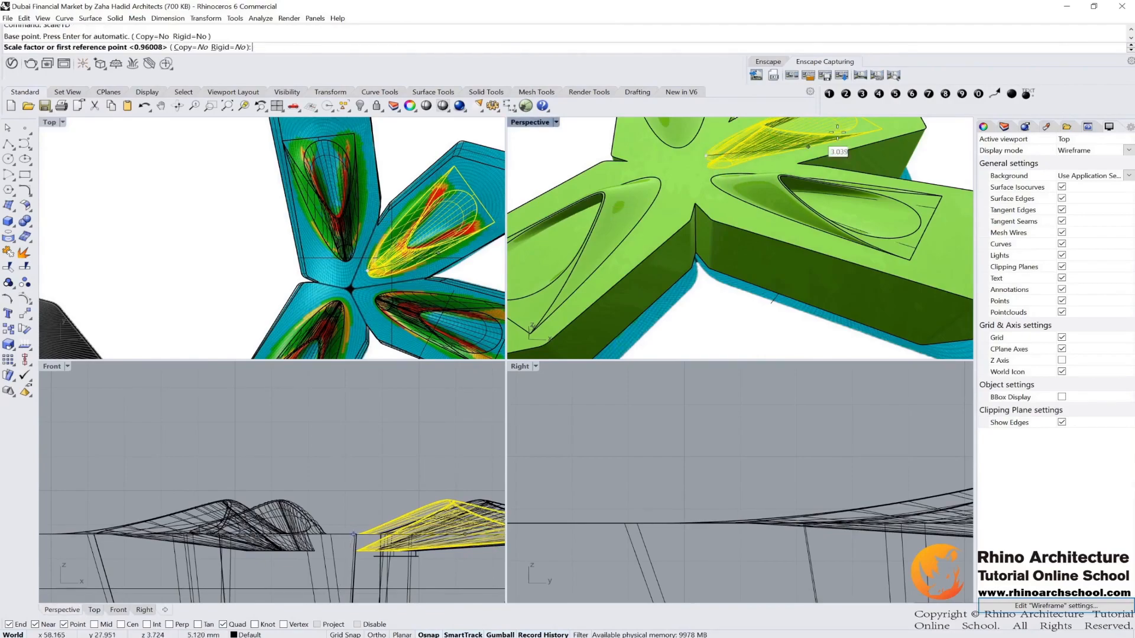
pyautogui.moveTo(709, 172); pyautogui.dragTo(875, 189, button='right')
pyautogui.scroll(3, 902, 193)
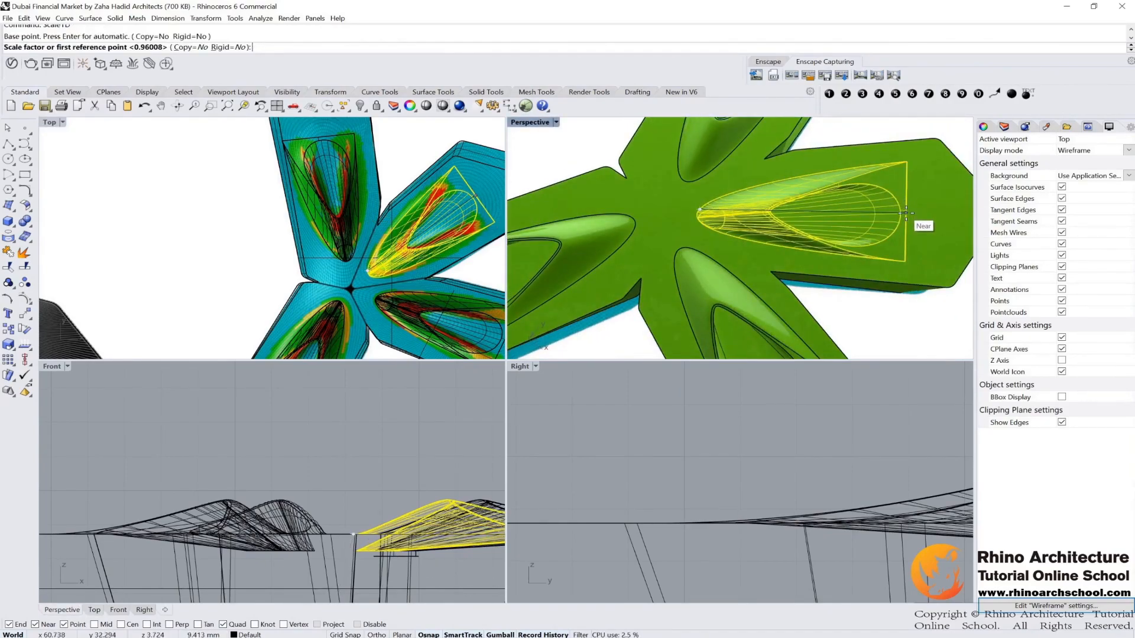
pyautogui.click(906, 211)
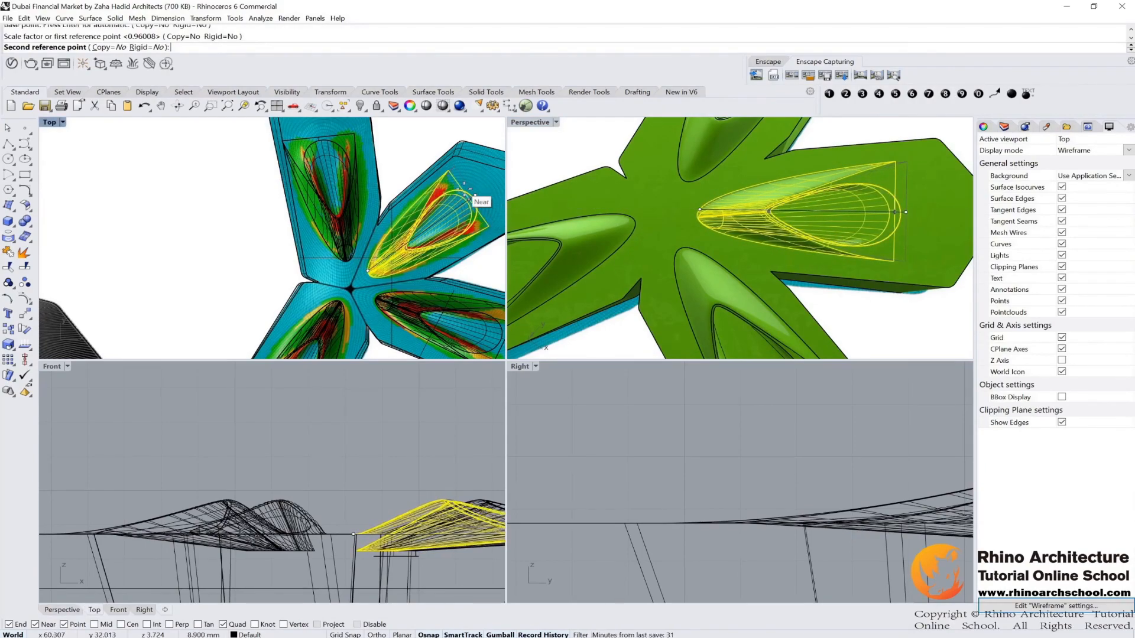
pyautogui.click(466, 195)
# Step: Select the blend object in another wing and stretch it lengthwise with Scale1D to fit that wing
pyautogui.moveTo(816, 165); pyautogui.dragTo(845, 189, button='right')
pyautogui.scroll(-2, 334, 278)
pyautogui.moveTo(333, 278); pyautogui.dragTo(381, 190, button='right')
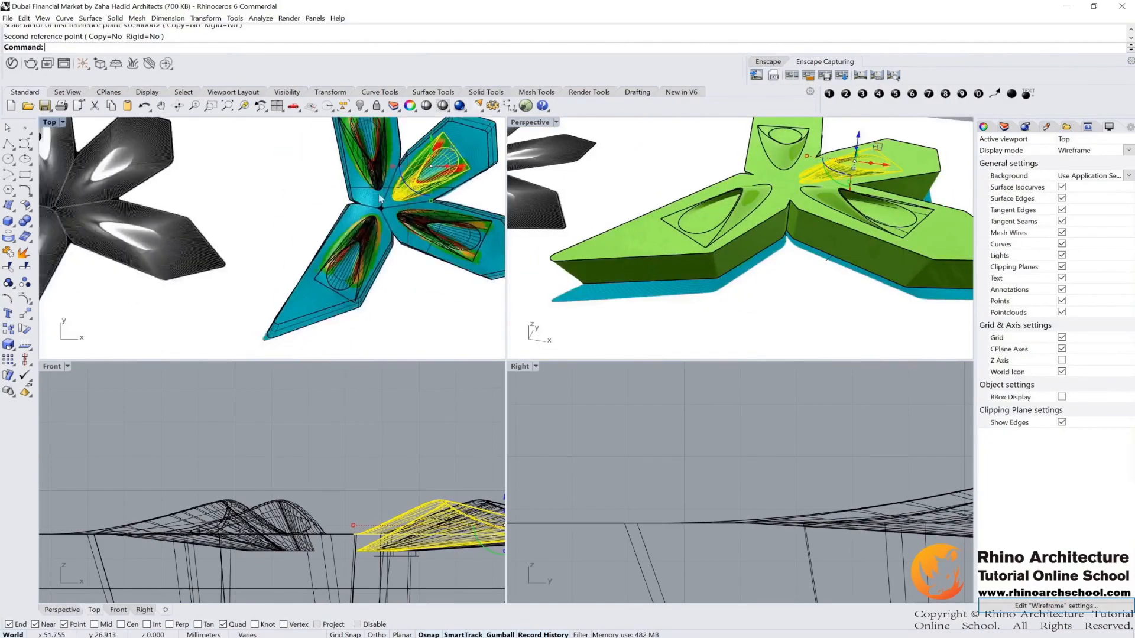
pyautogui.scroll(6, 358, 257)
pyautogui.moveTo(370, 223); pyautogui.dragTo(371, 218)
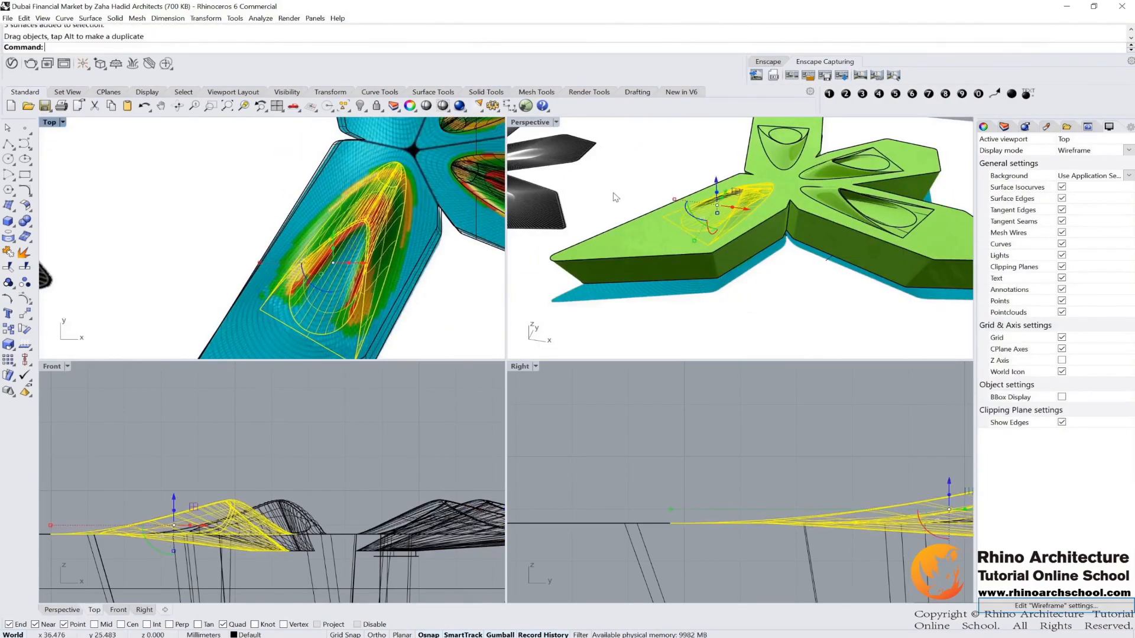
pyautogui.scroll(5, 776, 186)
pyautogui.write('sc')
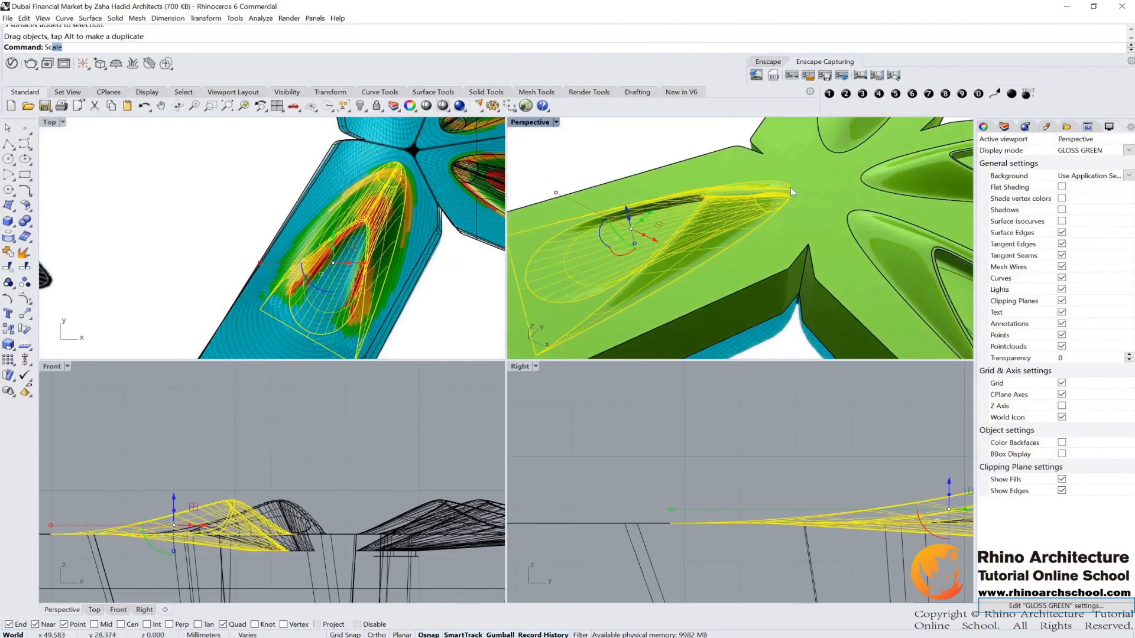
pyautogui.write('le1D')
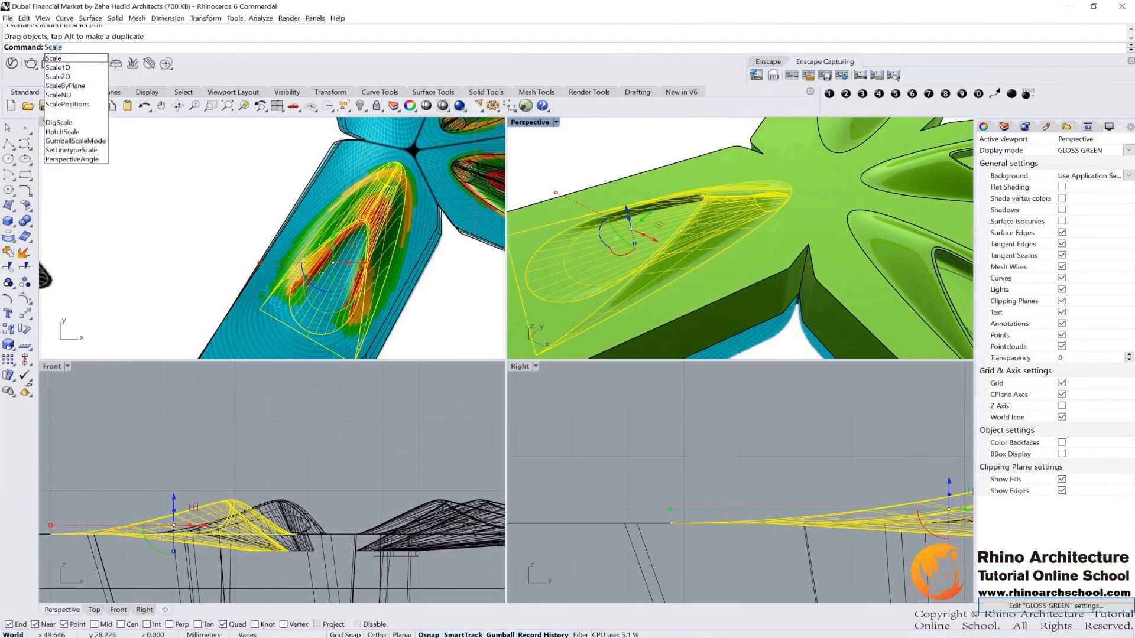
pyautogui.press('Return')
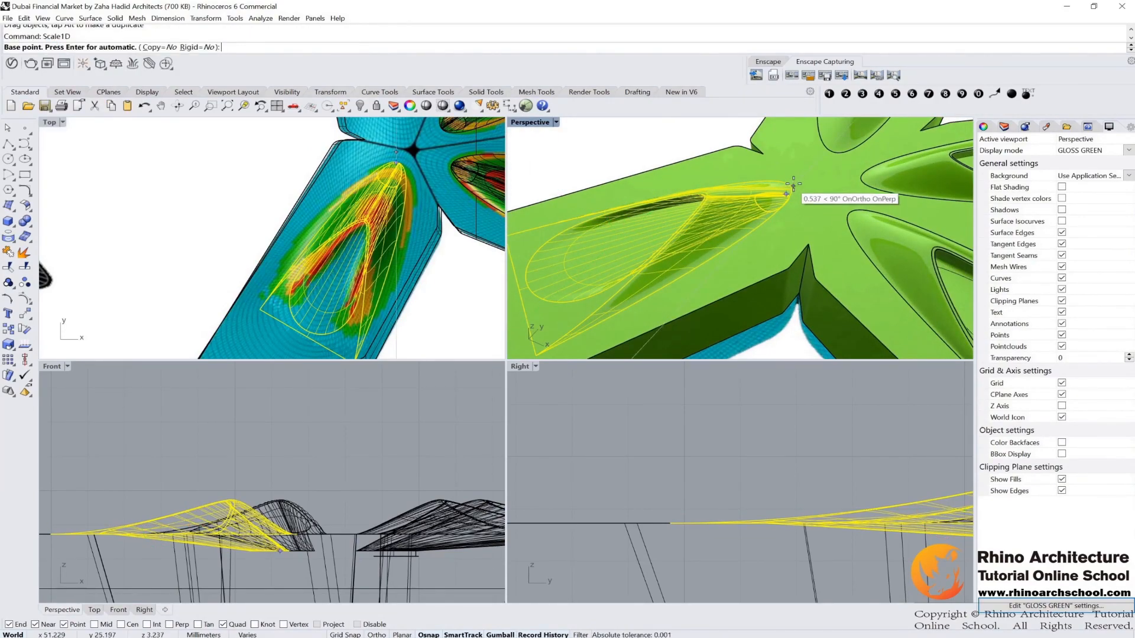
pyautogui.scroll(5, 793, 190)
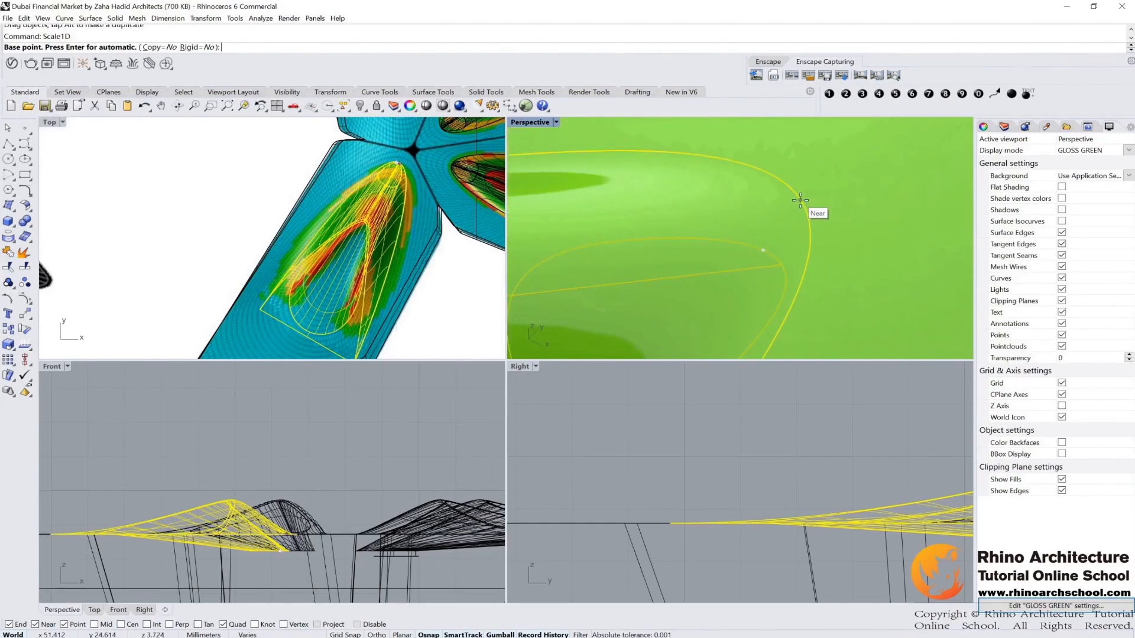
pyautogui.click(793, 192)
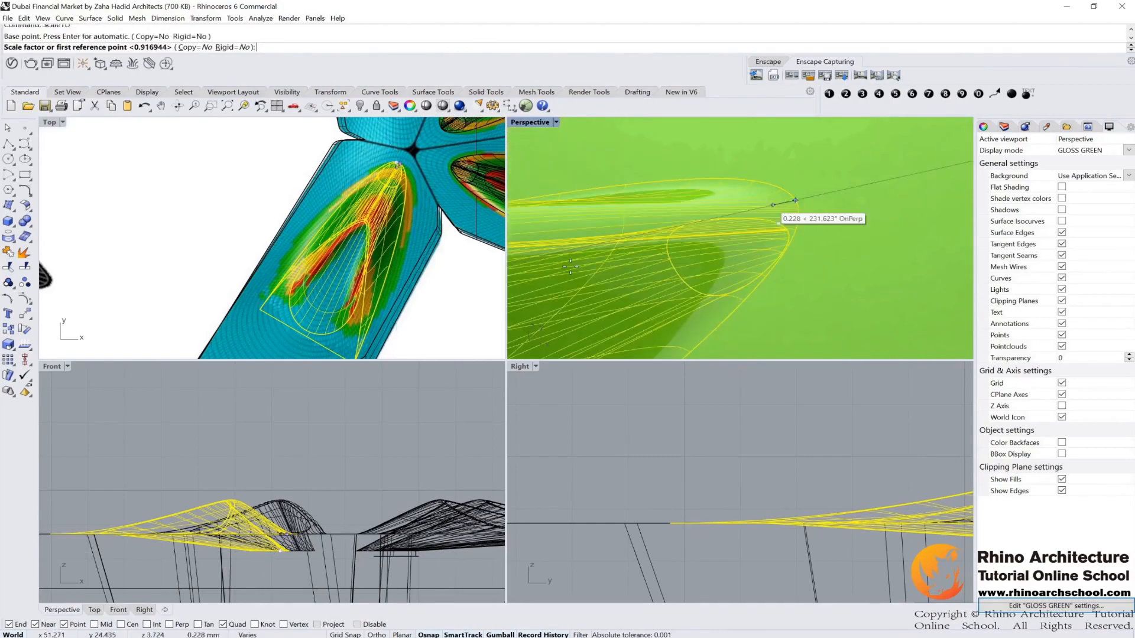
pyautogui.click(305, 334)
pyautogui.click(311, 320)
# Step: Maximize the Perspective view and inspect the roof openings across all wings
pyautogui.scroll(-8, 584, 245)
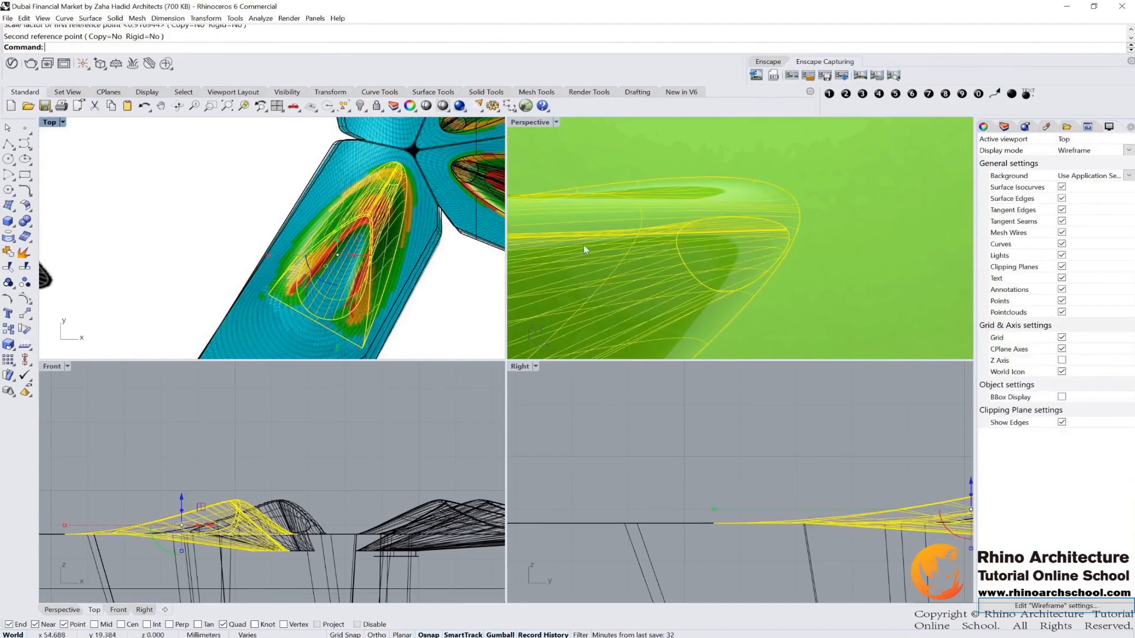
pyautogui.click(686, 177)
pyautogui.scroll(-8, 686, 177)
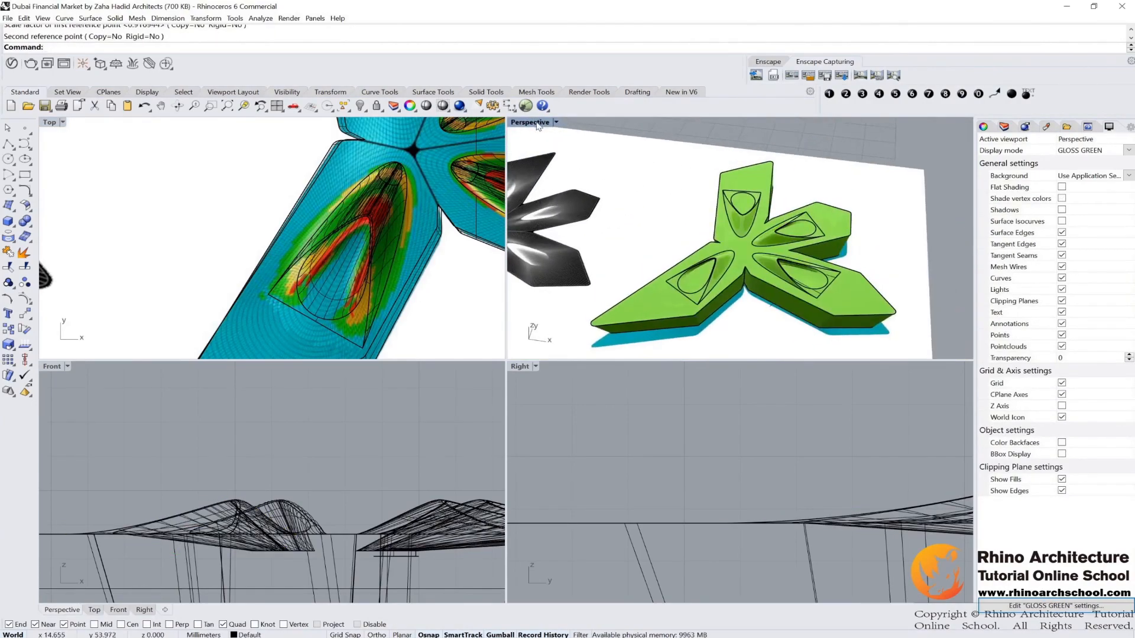
pyautogui.doubleClick(536, 126)
pyautogui.moveTo(630, 269); pyautogui.dragTo(650, 288, button='right')
pyautogui.scroll(2, 651, 288)
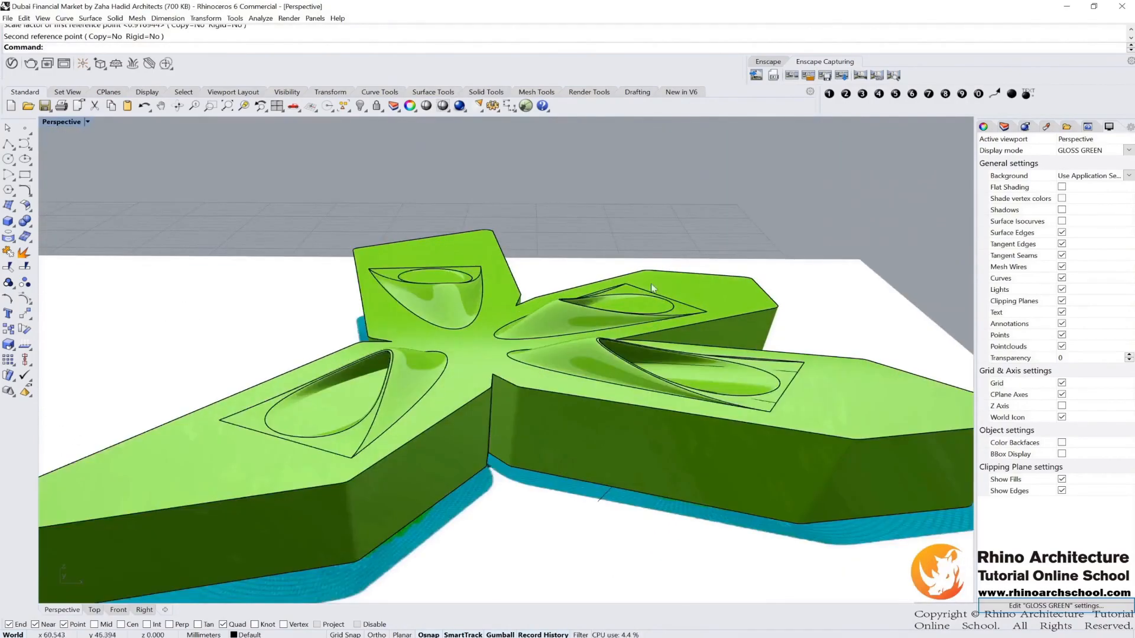
pyautogui.scroll(-4, 651, 283)
pyautogui.moveTo(601, 253); pyautogui.dragTo(630, 253, button='right')
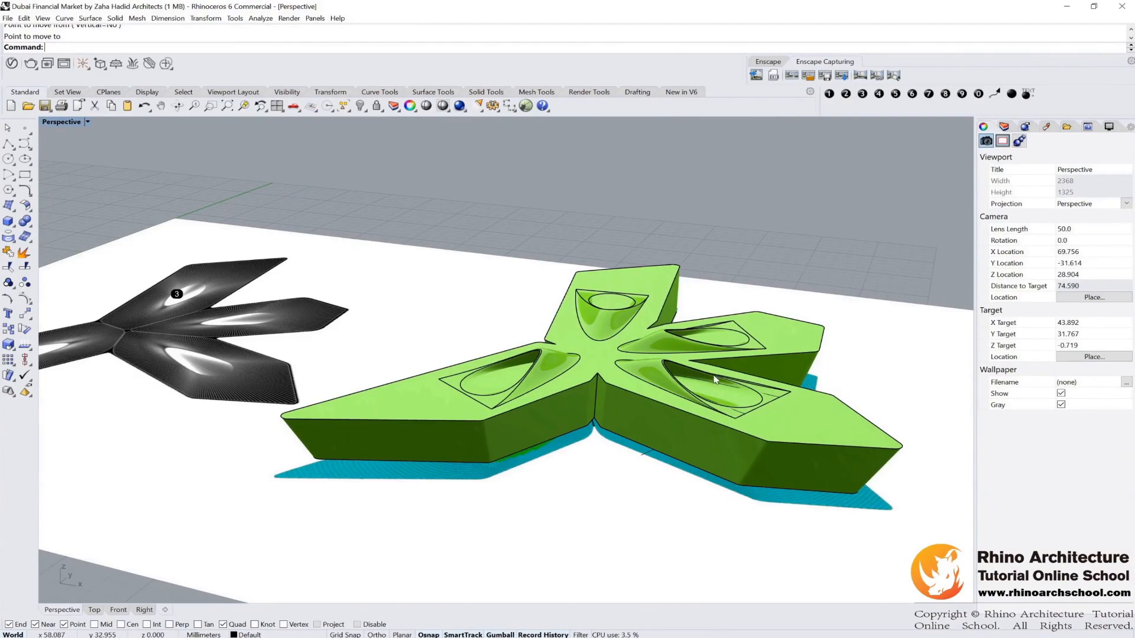
# Step: Select the blend object in the left wing and stretch it lengthwise with Scale1D in the maximized Front view
pyautogui.click(551, 353)
pyautogui.scroll(3, 560, 372)
pyautogui.moveTo(560, 373); pyautogui.dragTo(489, 374, button='right')
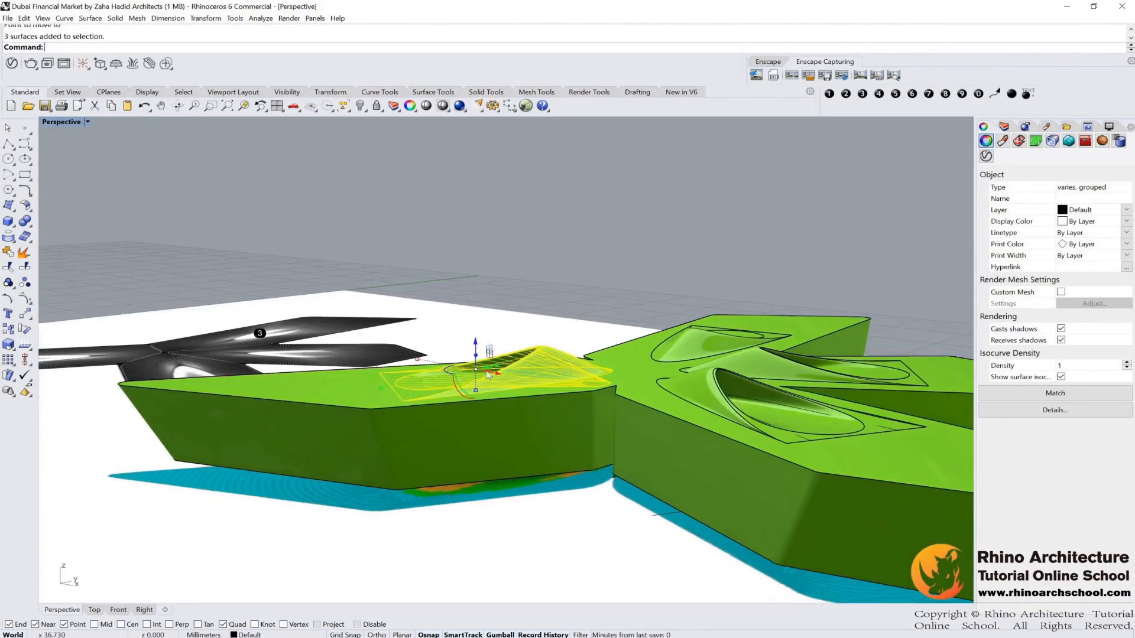
pyautogui.doubleClick(66, 123)
pyautogui.doubleClick(58, 367)
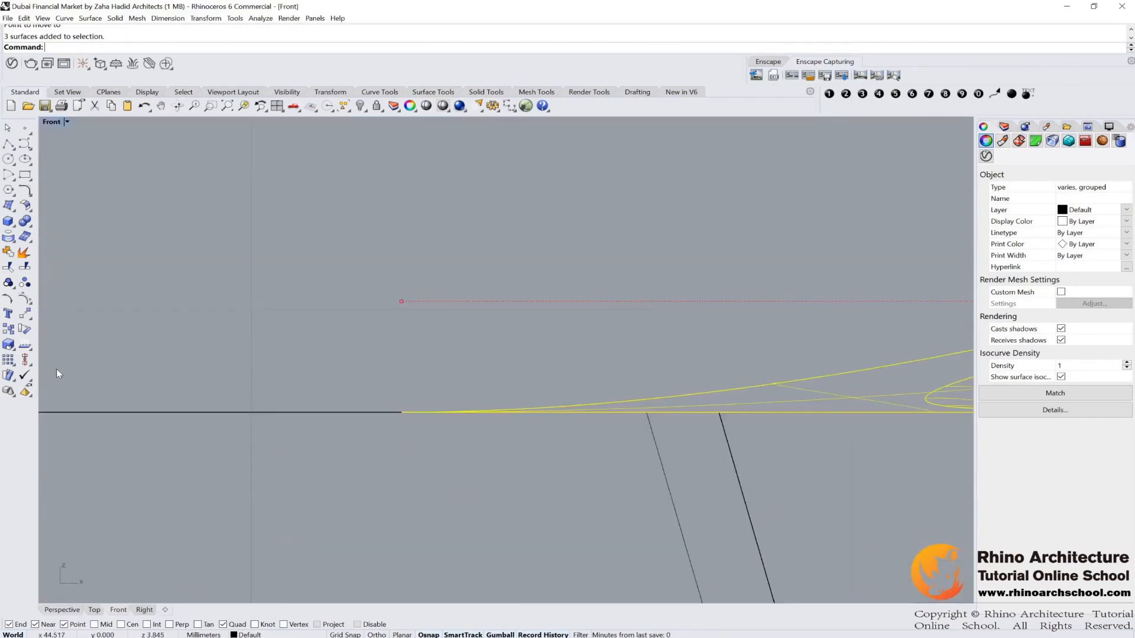
pyautogui.scroll(-10, 222, 333)
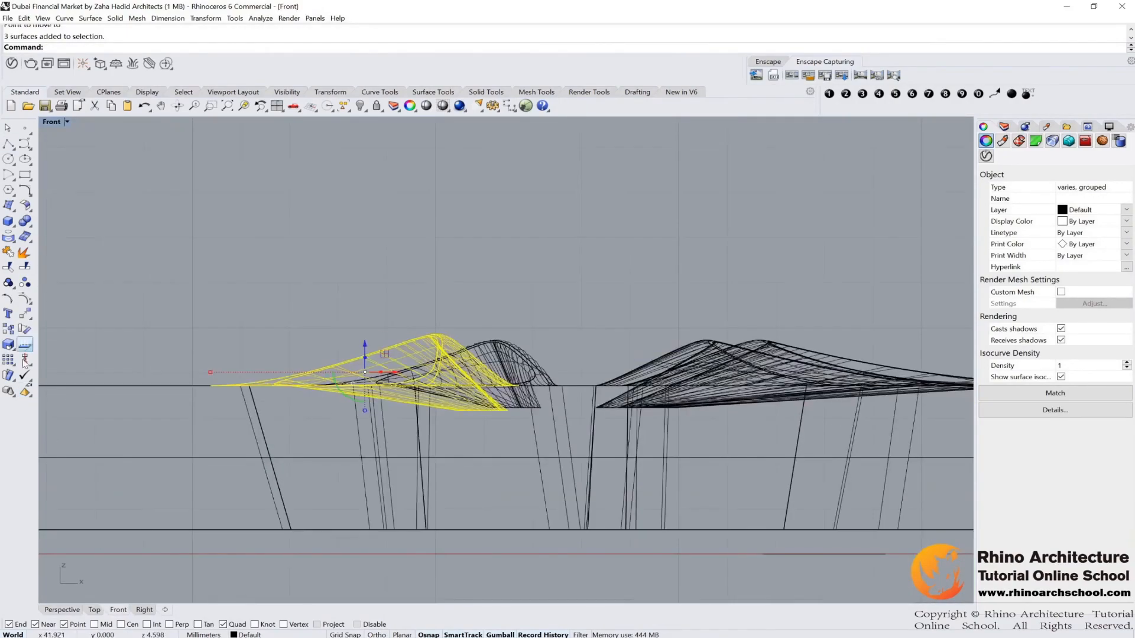
pyautogui.click(15, 350)
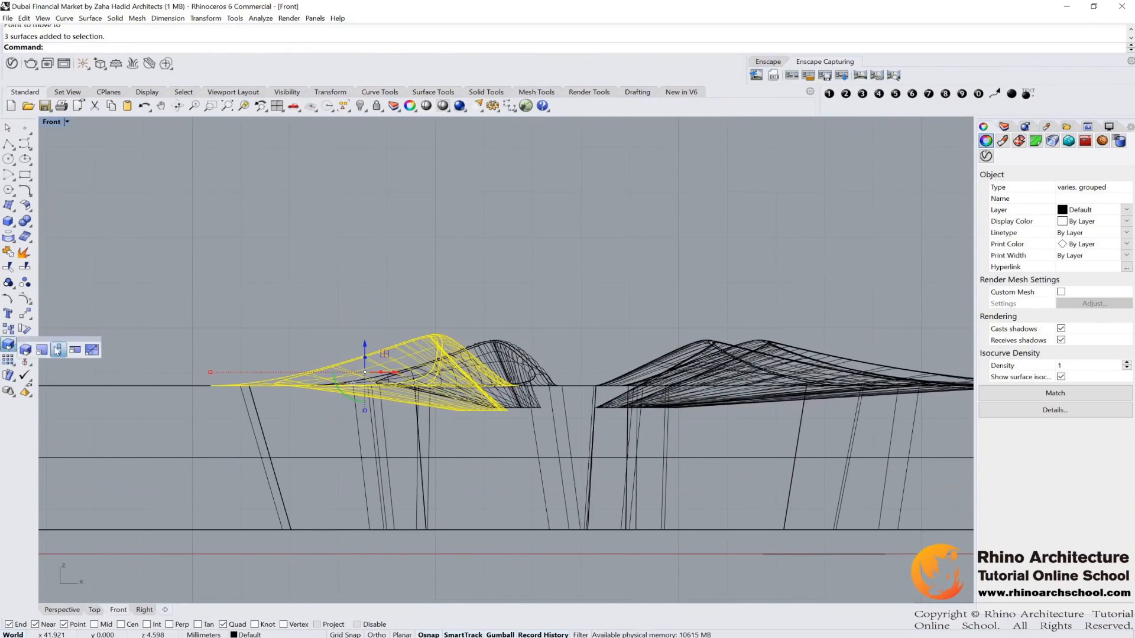
pyautogui.click(57, 351)
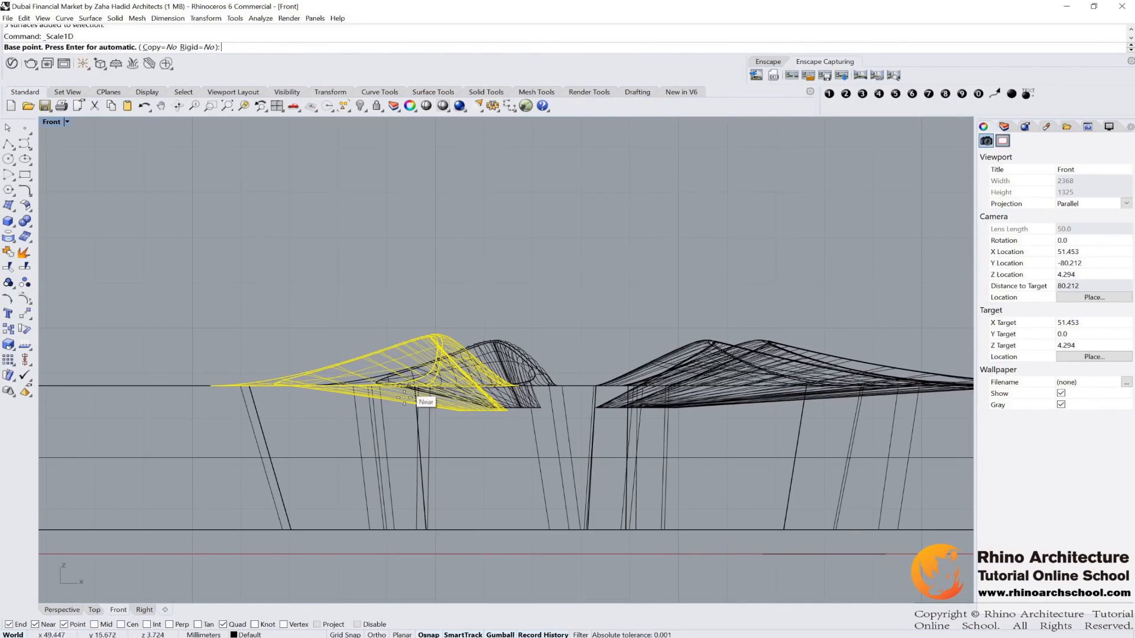
pyautogui.scroll(5, 425, 398)
pyautogui.scroll(6, 568, 360)
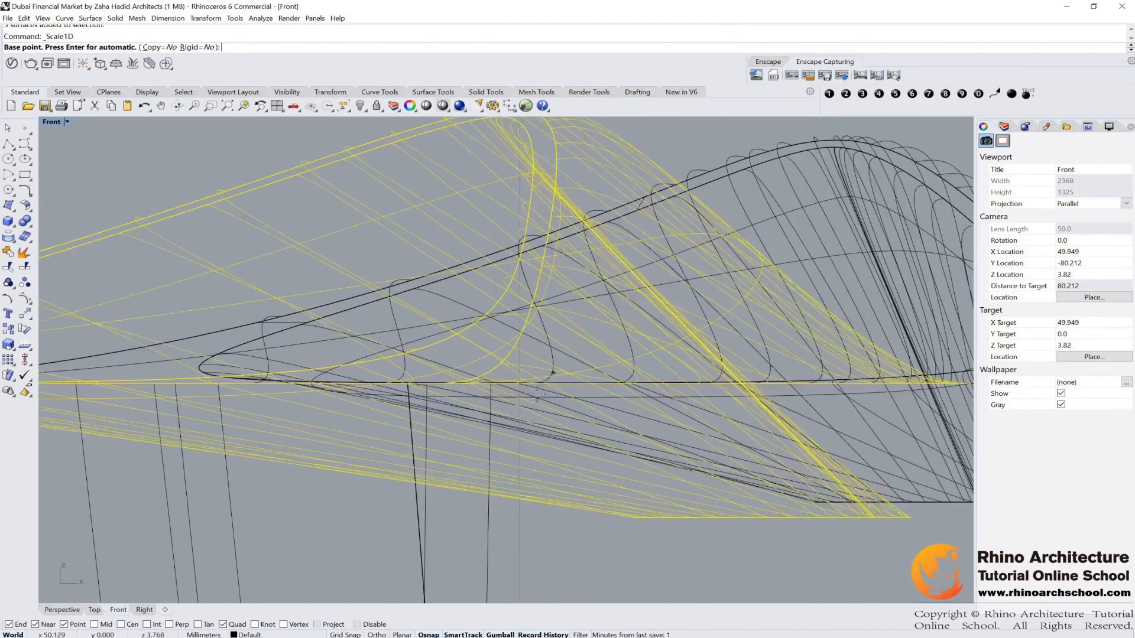
pyautogui.click(526, 383)
pyautogui.scroll(-6, 540, 343)
pyautogui.moveTo(539, 235); pyautogui.dragTo(515, 346, button='right')
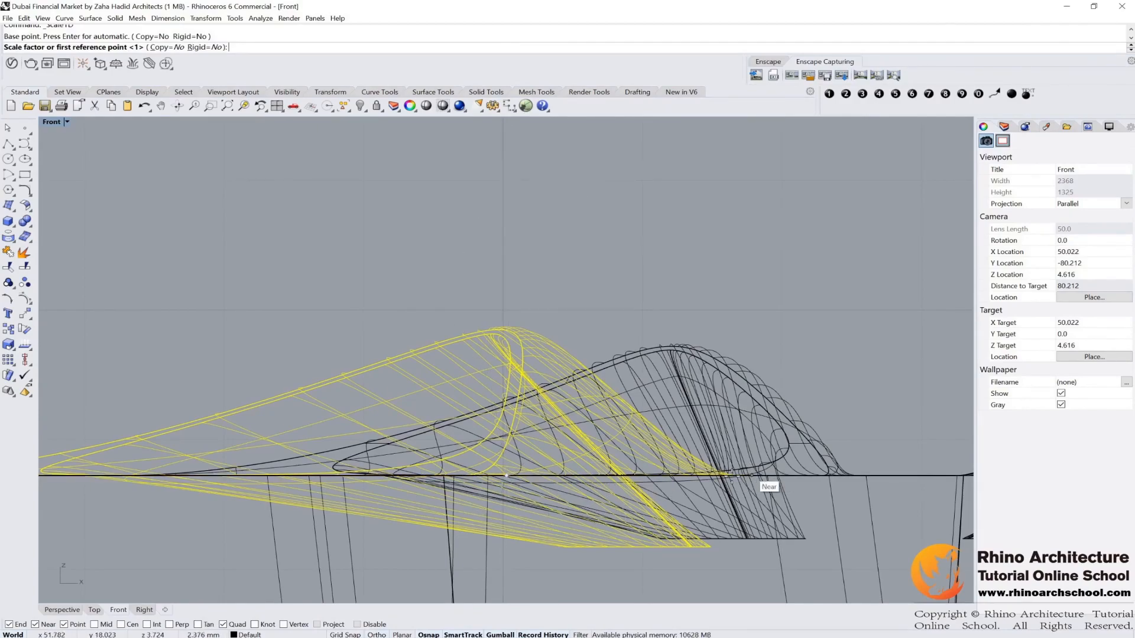
pyautogui.scroll(-2, 507, 475)
pyautogui.click(508, 435)
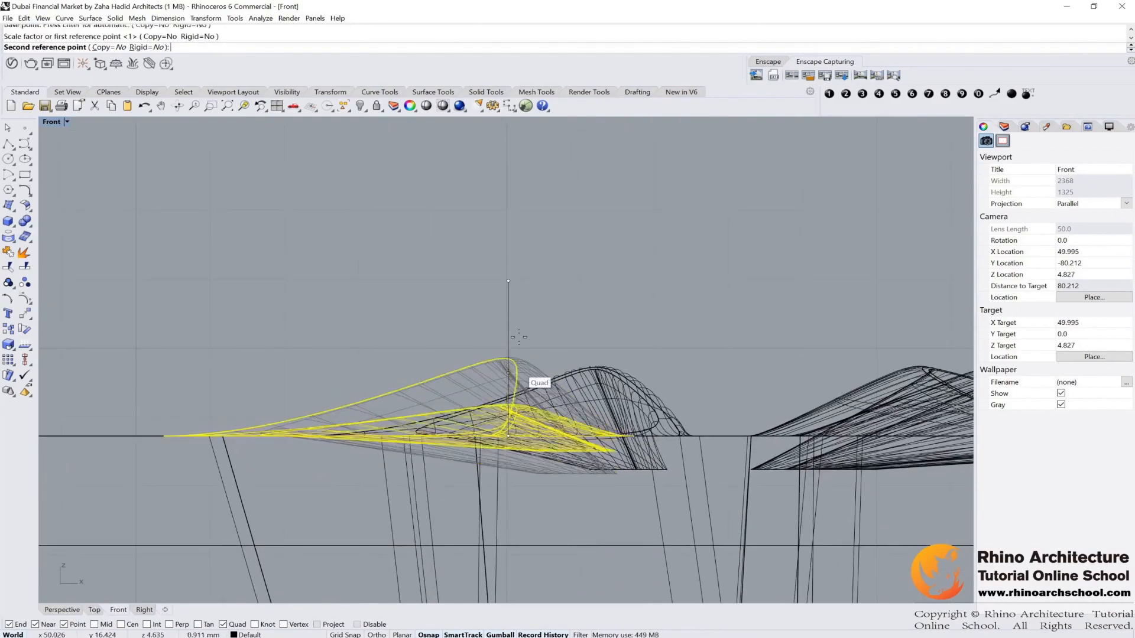
pyautogui.click(473, 352)
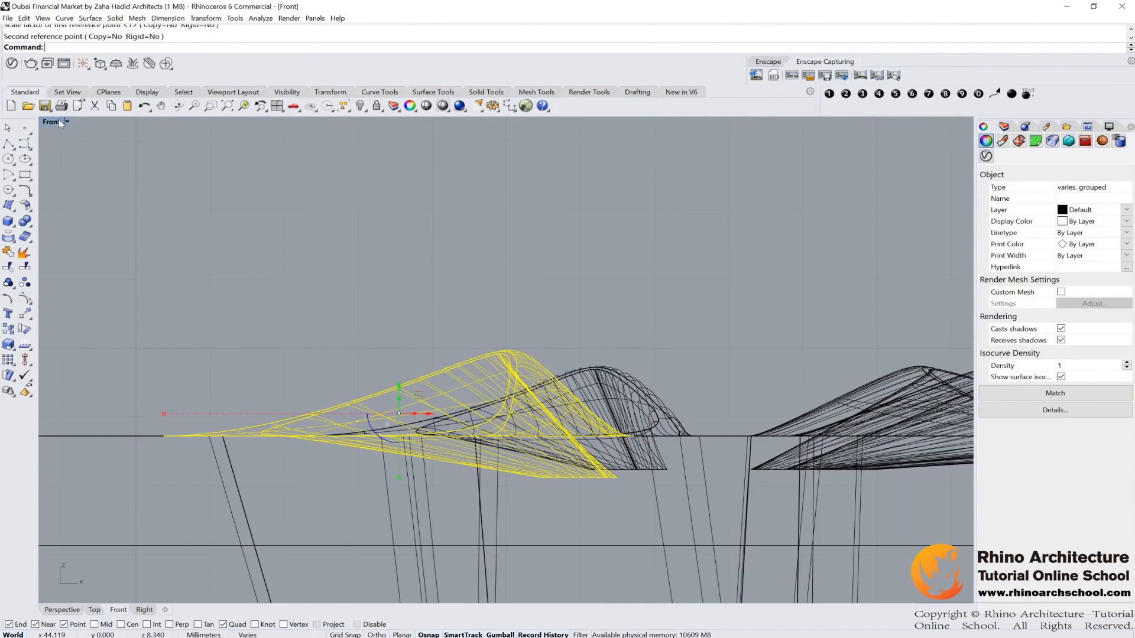
# Step: Select the blend object in the third wing and stretch it lengthwise with Scale1D in the Front view
pyautogui.doubleClick(52, 122)
pyautogui.click(882, 244)
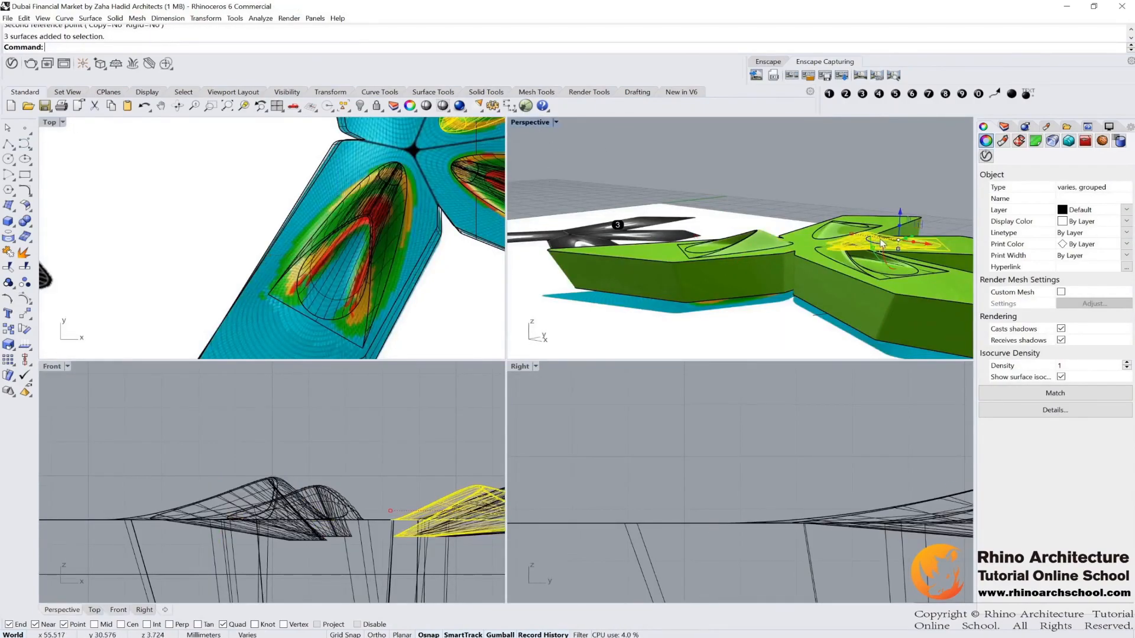
pyautogui.scroll(-8, 388, 438)
pyautogui.moveTo(408, 473); pyautogui.dragTo(287, 482, button='right')
pyautogui.scroll(14, 287, 482)
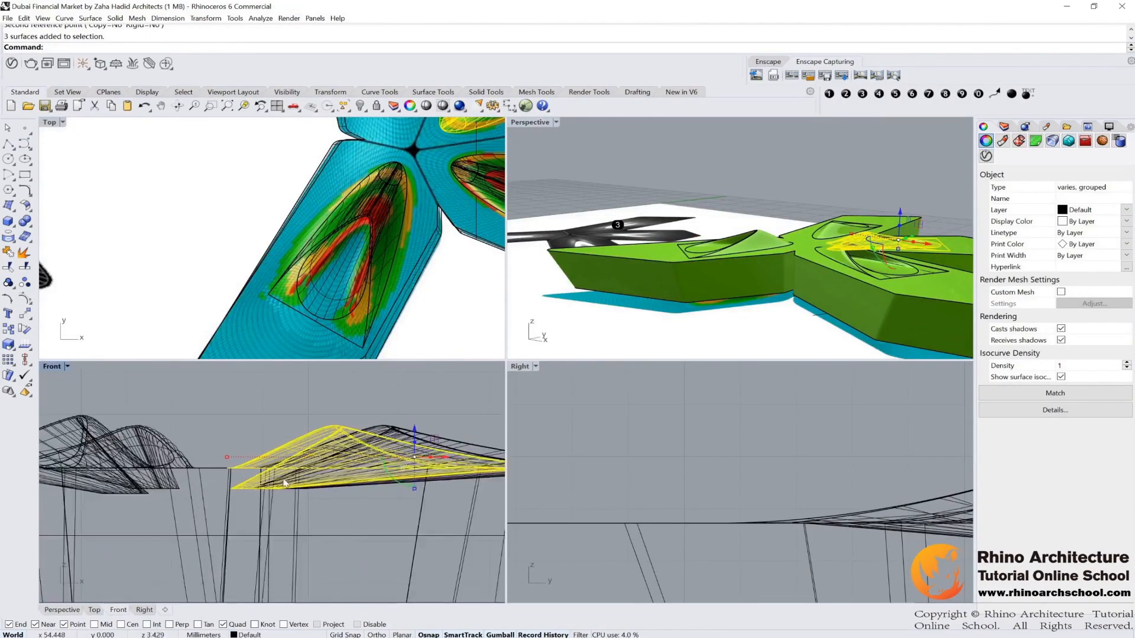
pyautogui.rightClick(201, 477)
pyautogui.click(247, 469)
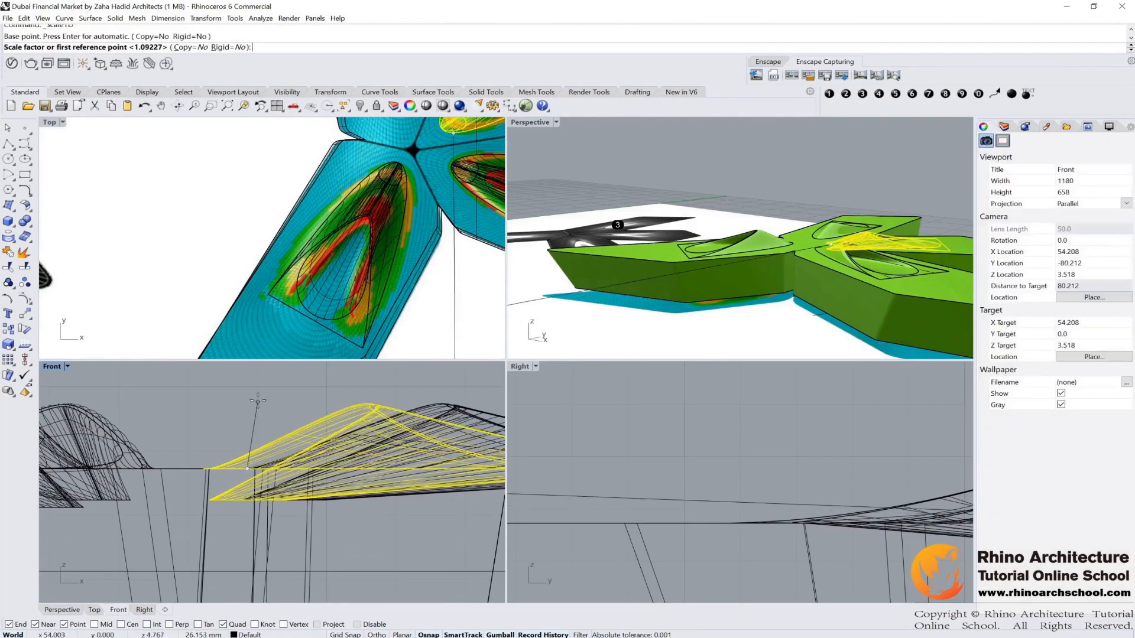
pyautogui.click(255, 377)
pyautogui.moveTo(270, 376); pyautogui.dragTo(278, 403, button='right')
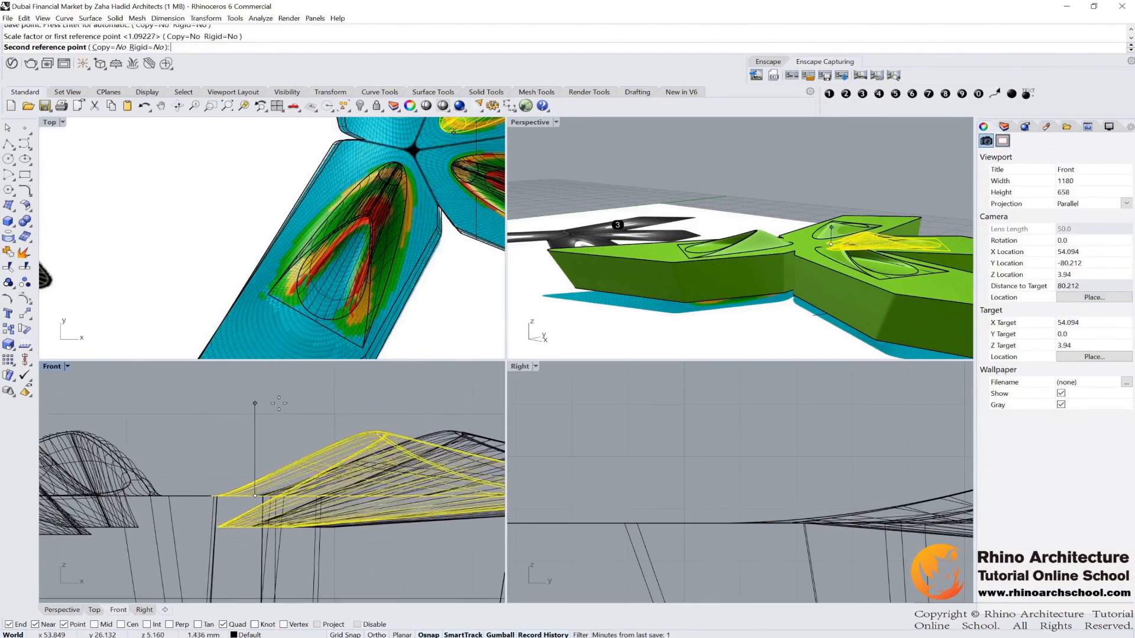
pyautogui.click(278, 403)
# Step: Maximize the Perspective view and examine the stretched blend surfaces in all three wings
pyautogui.scroll(-8, 305, 400)
pyautogui.moveTo(940, 189); pyautogui.dragTo(512, 164, button='right')
pyautogui.doubleClick(534, 124)
pyautogui.moveTo(662, 251); pyautogui.dragTo(711, 260, button='right')
pyautogui.scroll(-4, 737, 325)
pyautogui.click(711, 260)
pyautogui.moveTo(597, 331); pyautogui.dragTo(669, 391, button='right')
pyautogui.scroll(4, 668, 391)
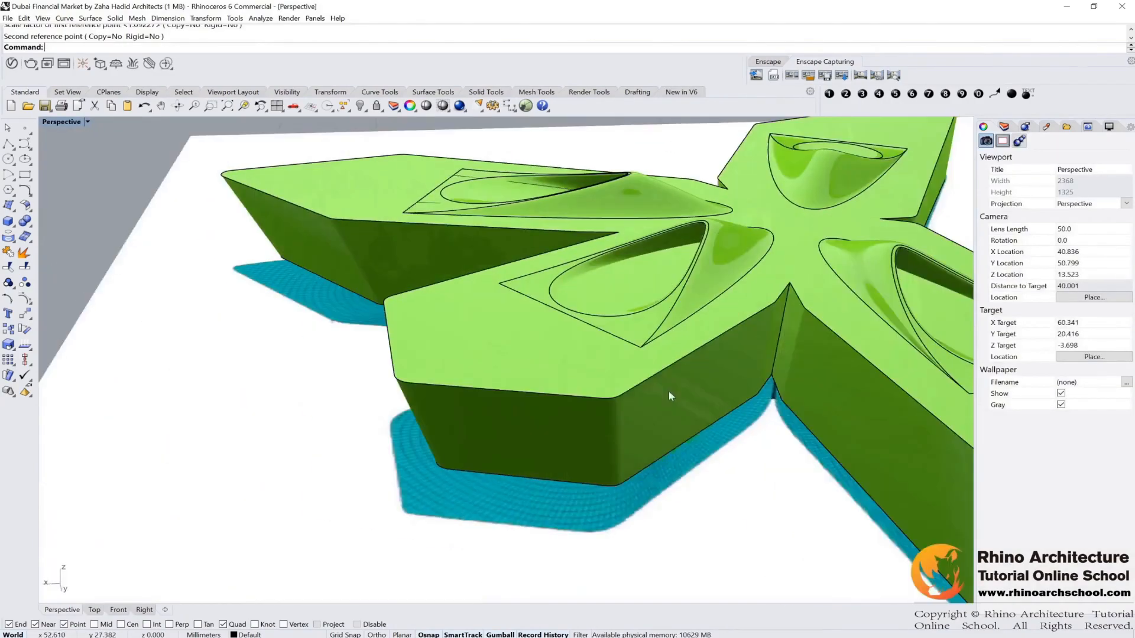
pyautogui.moveTo(529, 281); pyautogui.dragTo(637, 226, button='right')
pyautogui.scroll(-4, 638, 226)
pyautogui.moveTo(638, 226); pyautogui.dragTo(562, 338, button='right')
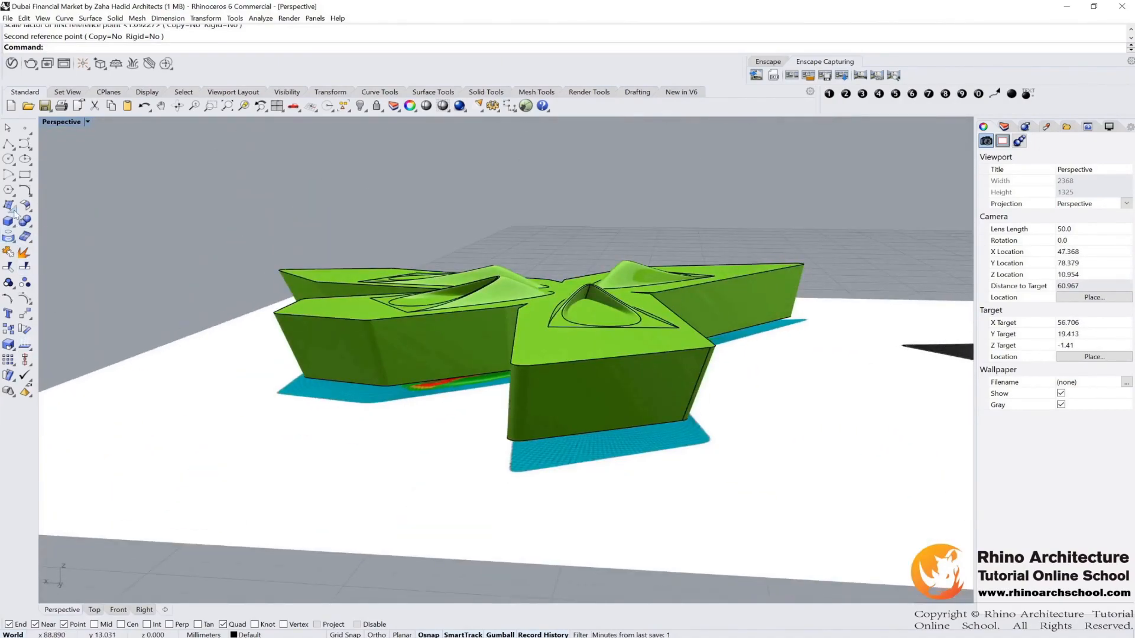
# Step: Duplicate the triangular boundary edges of the three roof openings with Duplicate Edge
pyautogui.click(18, 248)
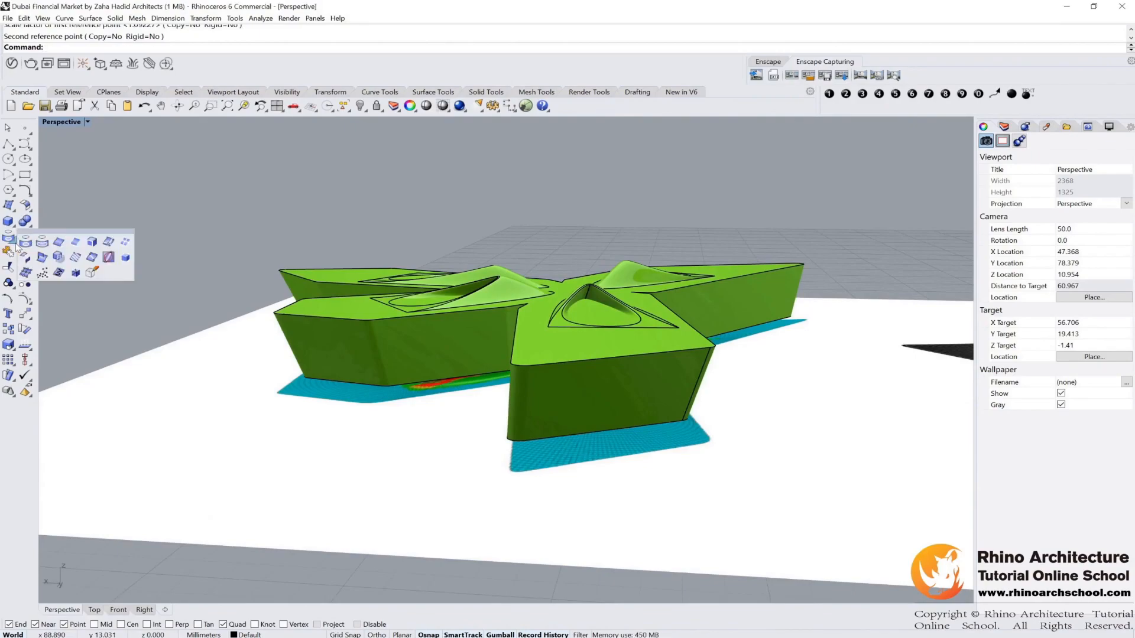
pyautogui.click(63, 246)
pyautogui.moveTo(603, 367); pyautogui.dragTo(532, 456, button='right')
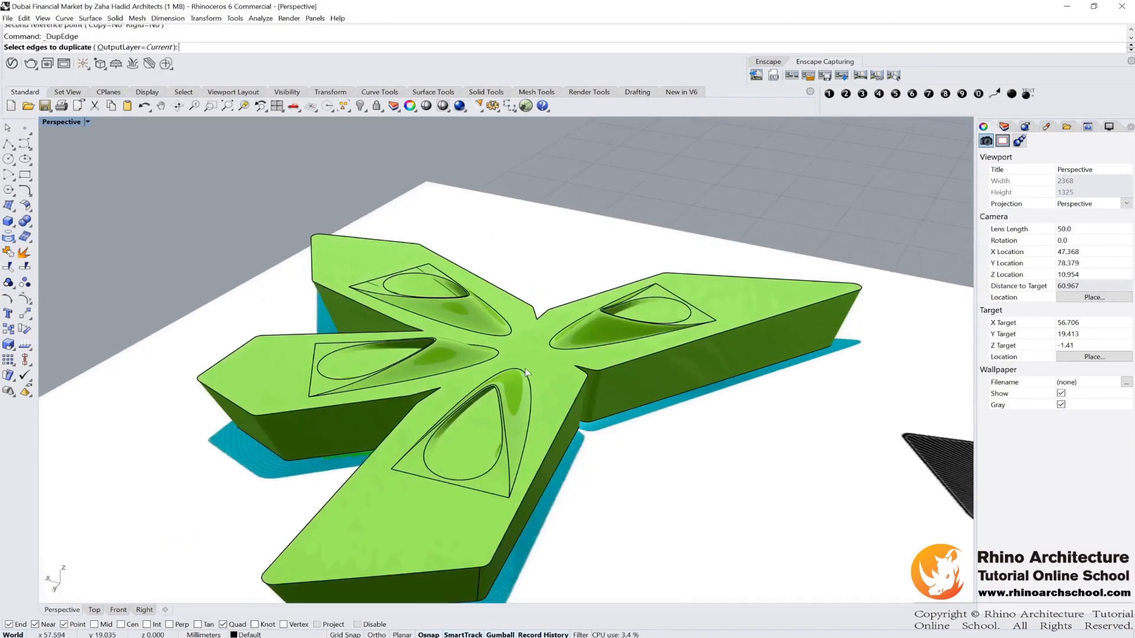
pyautogui.scroll(4, 529, 455)
pyautogui.click(501, 476)
pyautogui.click(301, 543)
pyautogui.moveTo(301, 543); pyautogui.dragTo(355, 442, button='right')
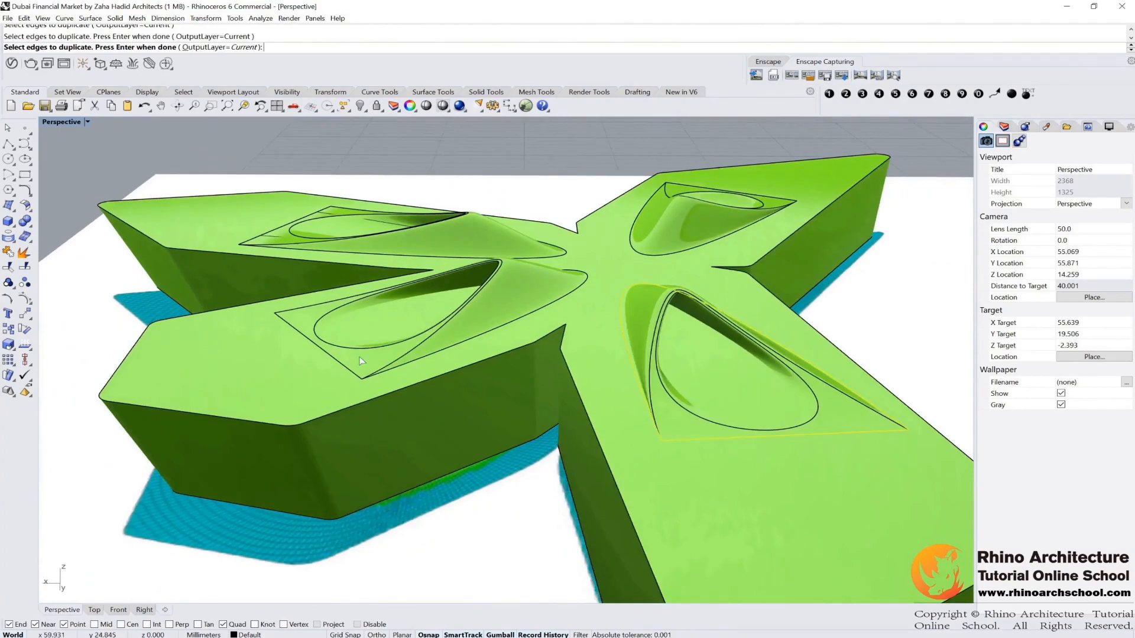
pyautogui.moveTo(339, 363); pyautogui.dragTo(561, 330, button='right')
pyautogui.moveTo(379, 351); pyautogui.dragTo(461, 330, button='right')
pyautogui.click(732, 244)
pyautogui.click(775, 269)
pyautogui.keyDown('shift'); pyautogui.moveTo(776, 216); pyautogui.dragTo(779, 277, button='right'); pyautogui.keyUp('shift')
pyautogui.moveTo(638, 278); pyautogui.dragTo(604, 313, button='right')
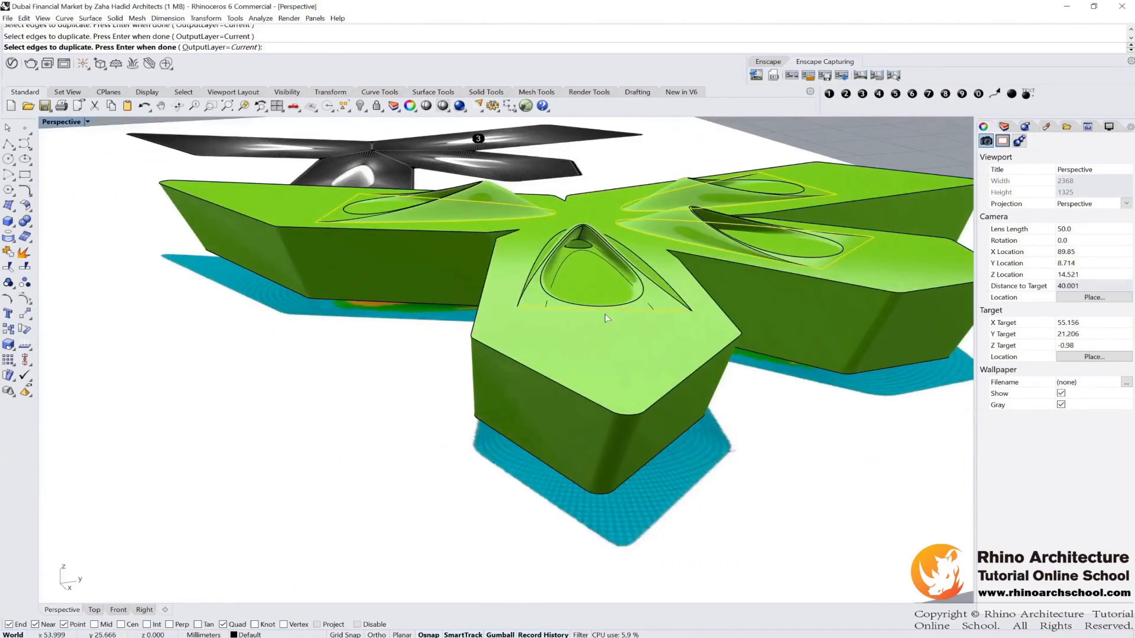
pyautogui.moveTo(393, 269); pyautogui.dragTo(494, 287, button='right')
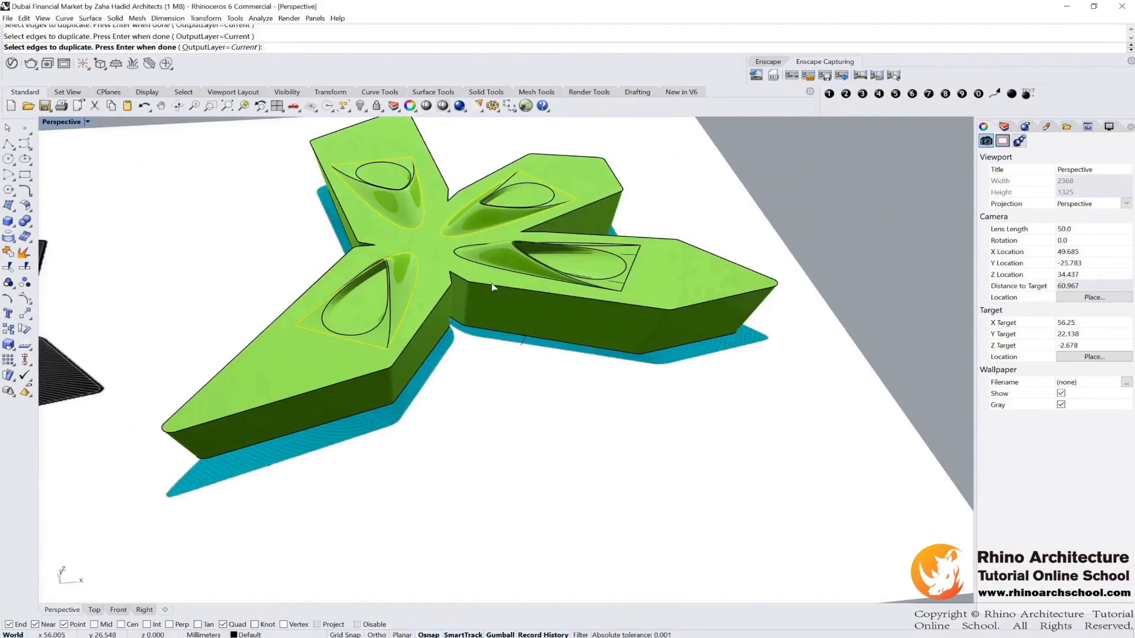
pyautogui.press('Return')
# Step: Trim the roof surface inside the three duplicated boundary curves to open the roof
pyautogui.click(8, 252)
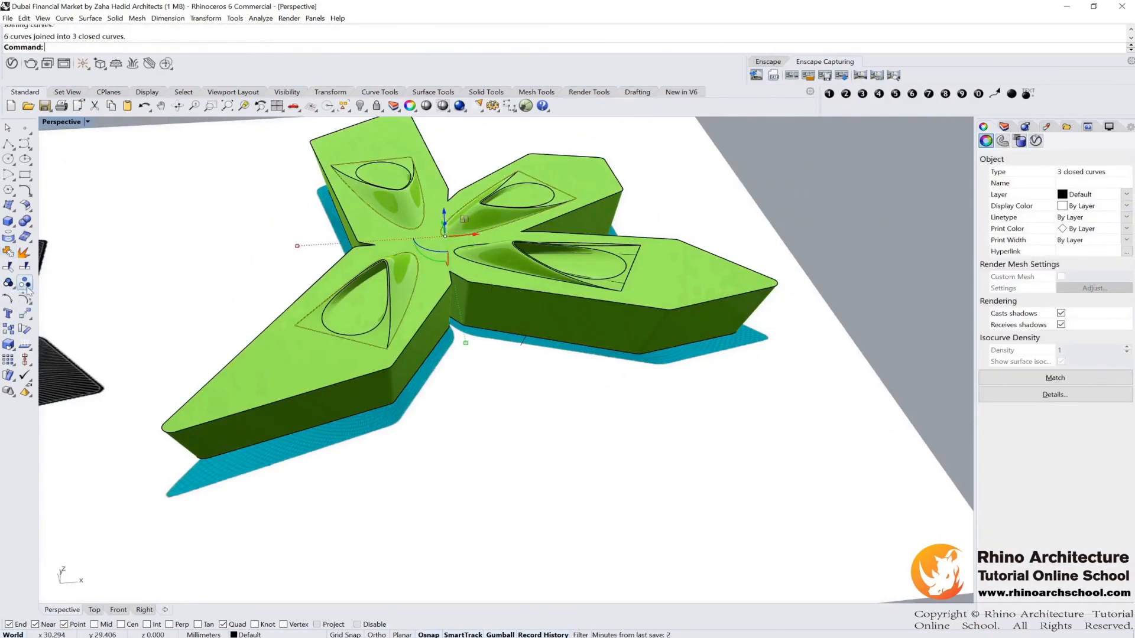
pyautogui.click(8, 267)
pyautogui.moveTo(414, 266); pyautogui.dragTo(469, 267, button='right')
pyautogui.click(532, 226)
pyautogui.moveTo(532, 226); pyautogui.dragTo(468, 298, button='right')
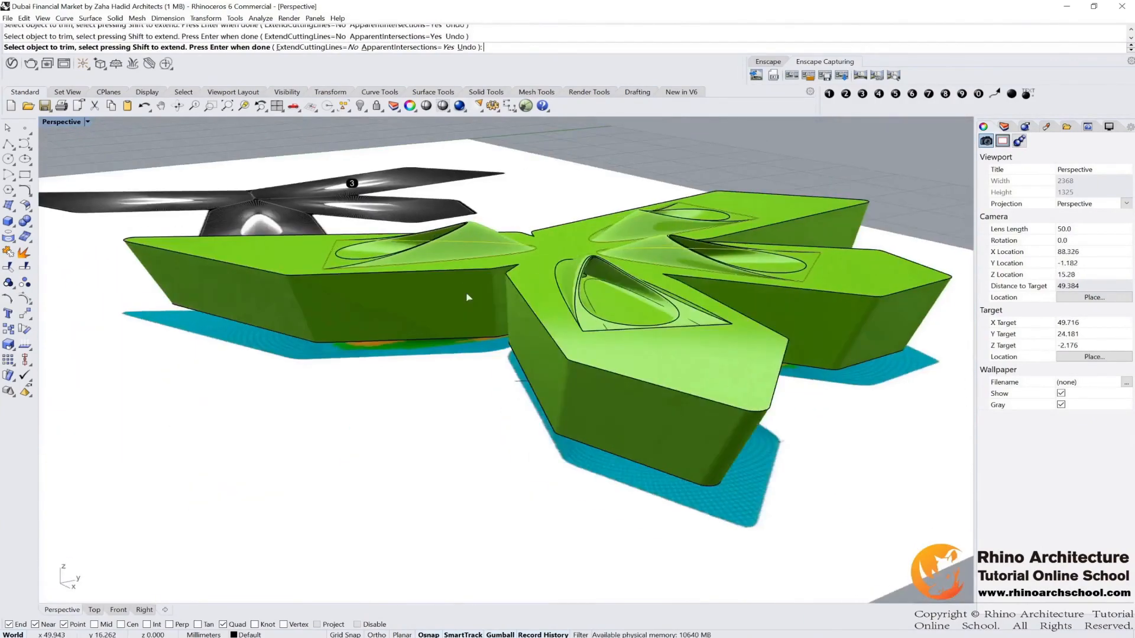
pyautogui.moveTo(583, 293); pyautogui.dragTo(532, 319, button='right')
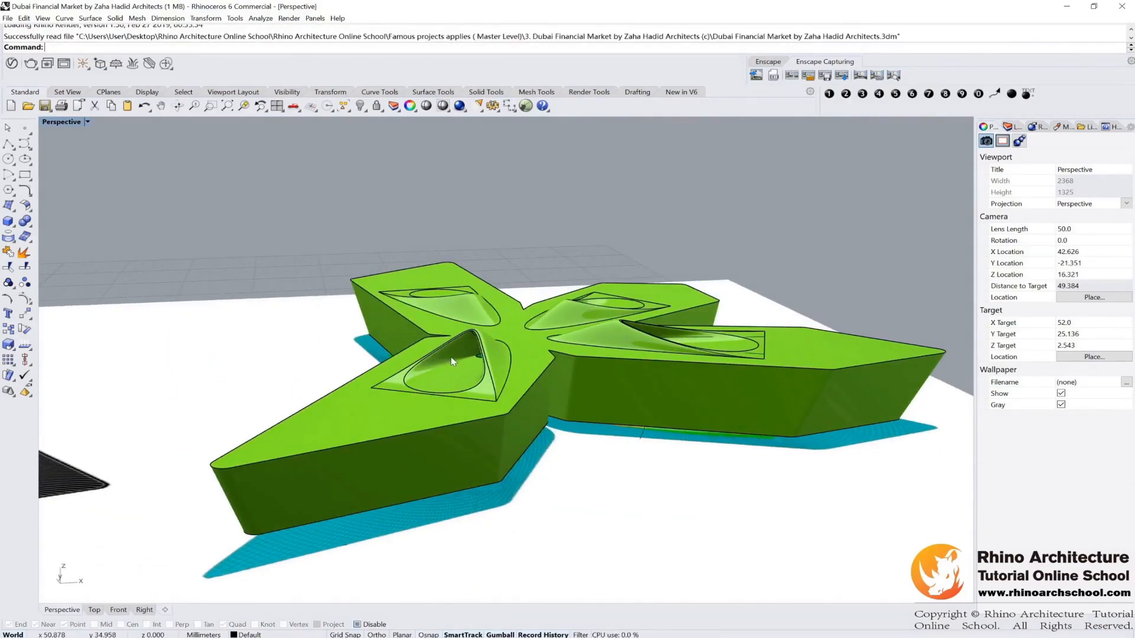
# Step: Zoom in on a trimmed opening and examine the blend surface around the hole from several angles
pyautogui.scroll(5, 462, 368)
pyautogui.scroll(5, 515, 375)
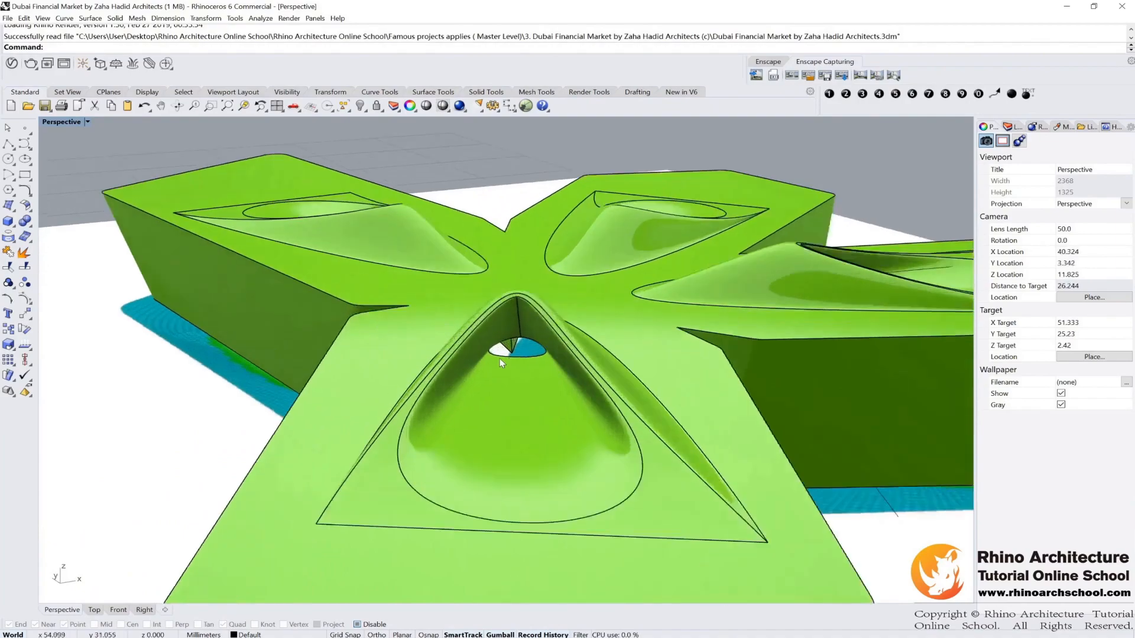
pyautogui.scroll(3, 540, 340)
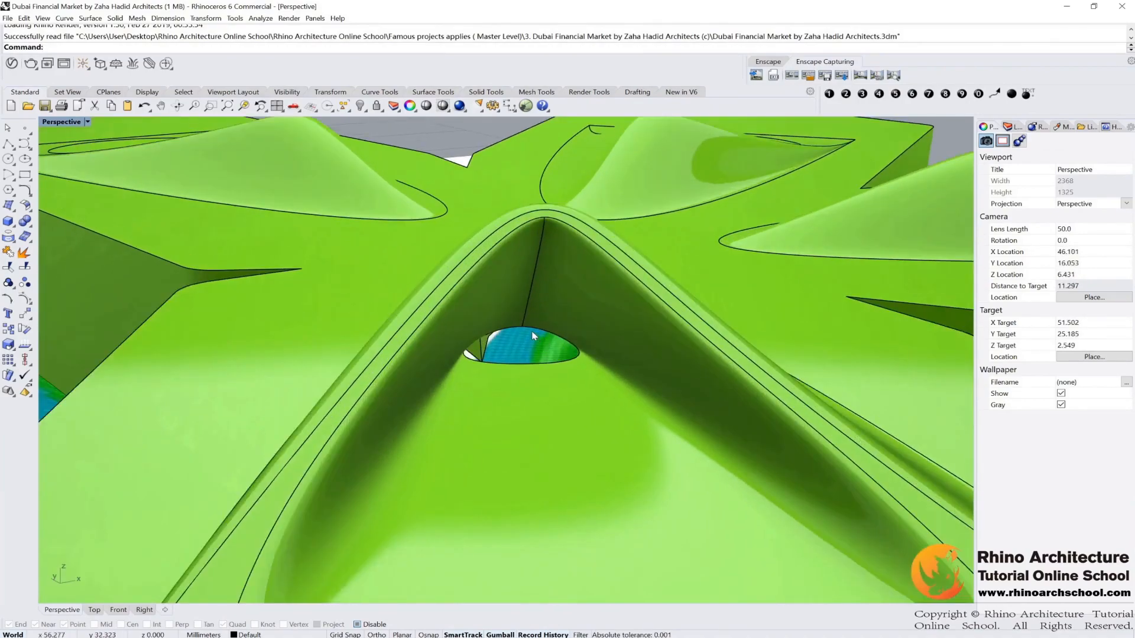
pyautogui.click(533, 328)
pyautogui.moveTo(517, 378); pyautogui.dragTo(565, 242, button='right')
pyautogui.keyDown('shift'); pyautogui.moveTo(576, 413); pyautogui.dragTo(606, 236, button='right'); pyautogui.keyUp('shift')
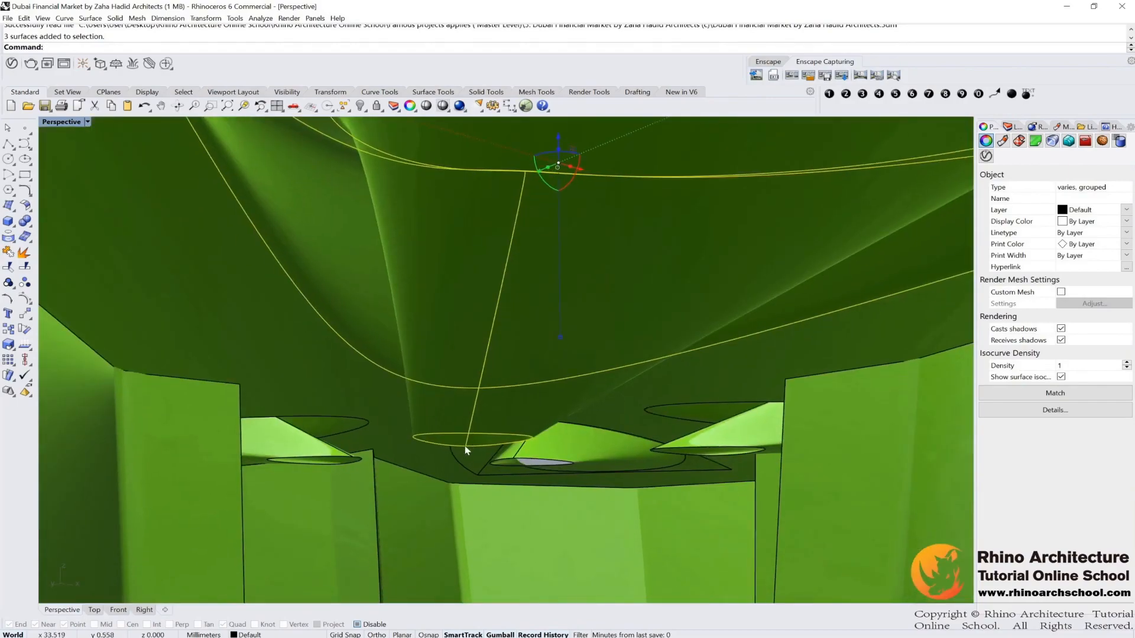
pyautogui.press('Escape')
pyautogui.scroll(-6, 461, 448)
pyautogui.moveTo(478, 374); pyautogui.dragTo(480, 409, button='right')
pyautogui.scroll(-4, 481, 412)
pyautogui.scroll(5, 473, 455)
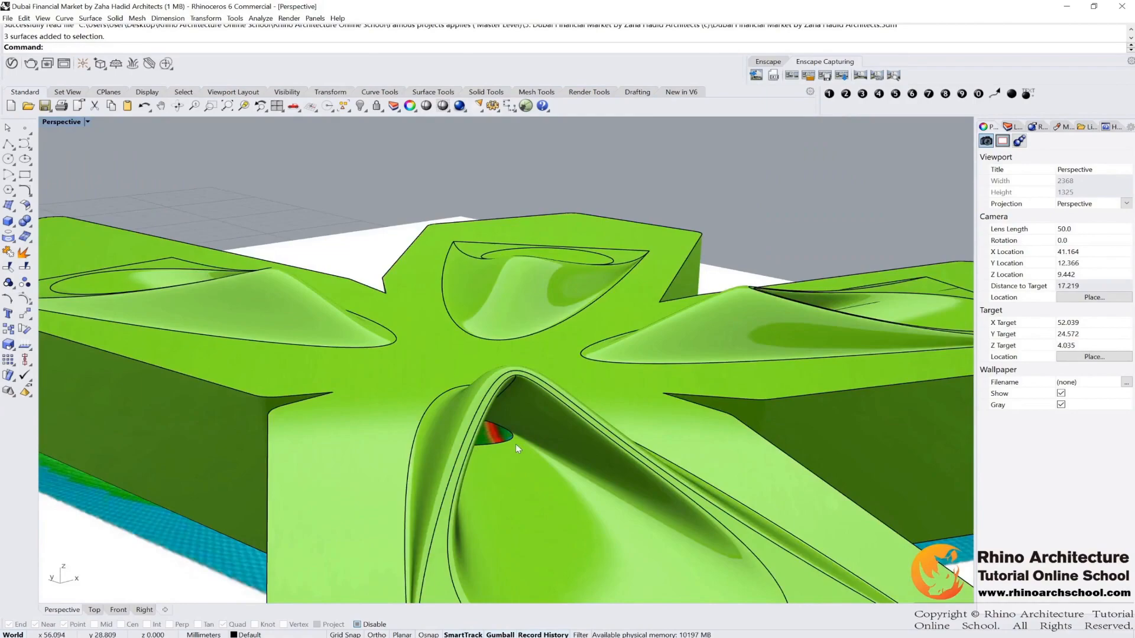
pyautogui.moveTo(515, 445); pyautogui.dragTo(402, 415, button='right')
pyautogui.moveTo(486, 438); pyautogui.dragTo(330, 374, button='right')
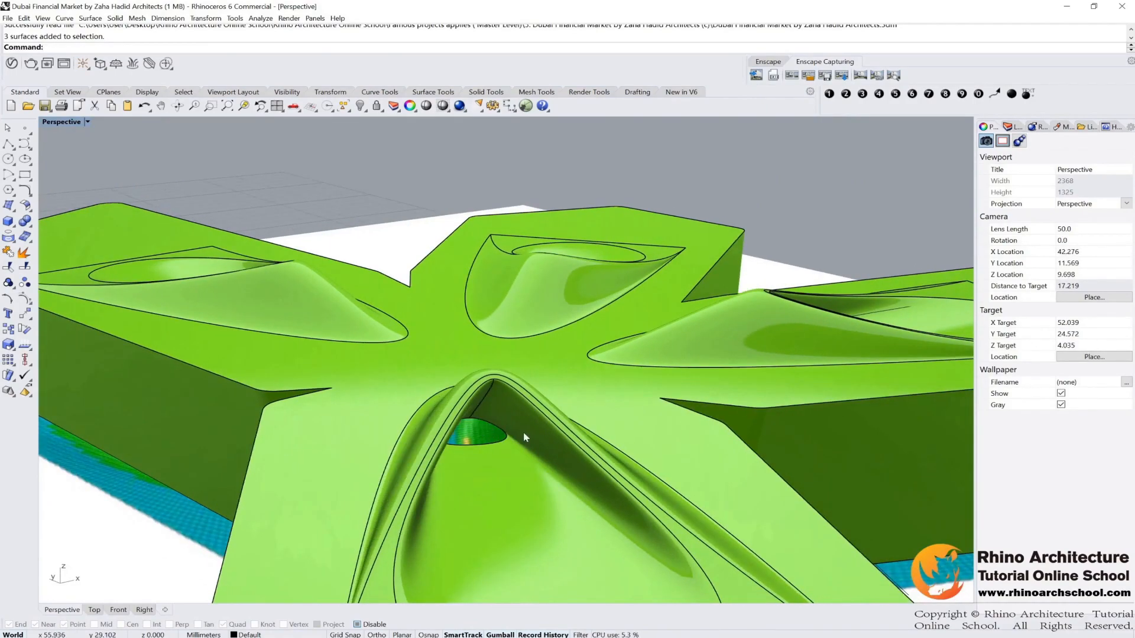
pyautogui.click(444, 403)
pyautogui.scroll(-5, 444, 401)
pyautogui.moveTo(445, 399); pyautogui.dragTo(516, 325, button='right')
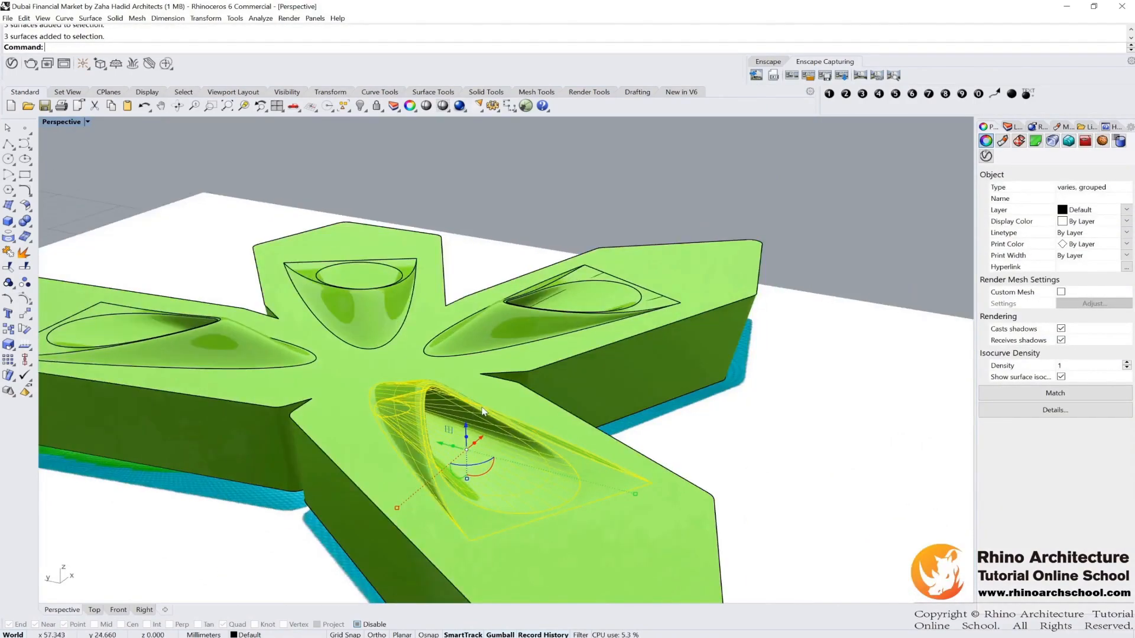
pyautogui.moveTo(428, 454); pyautogui.dragTo(422, 423, button='right')
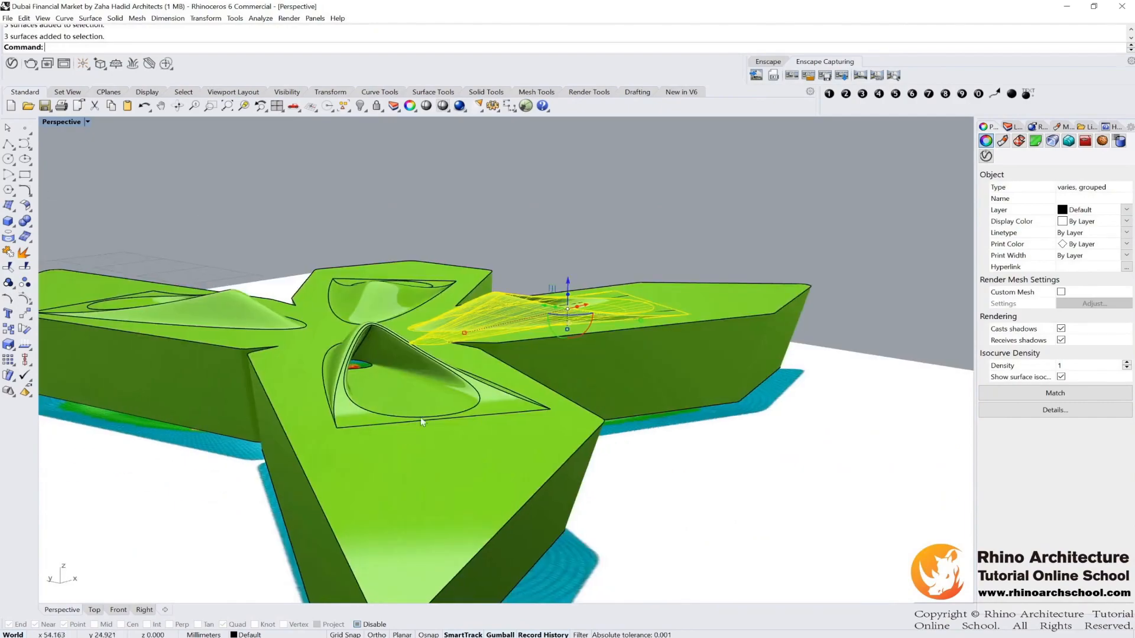
pyautogui.click(230, 201)
pyautogui.click(32, 213)
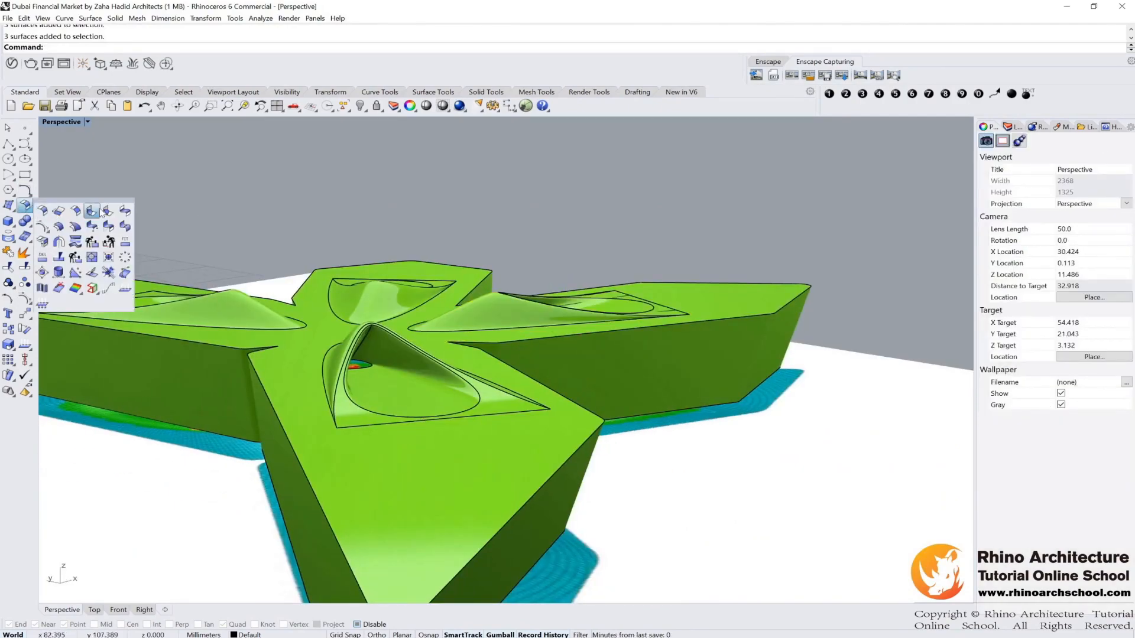
pyautogui.click(119, 214)
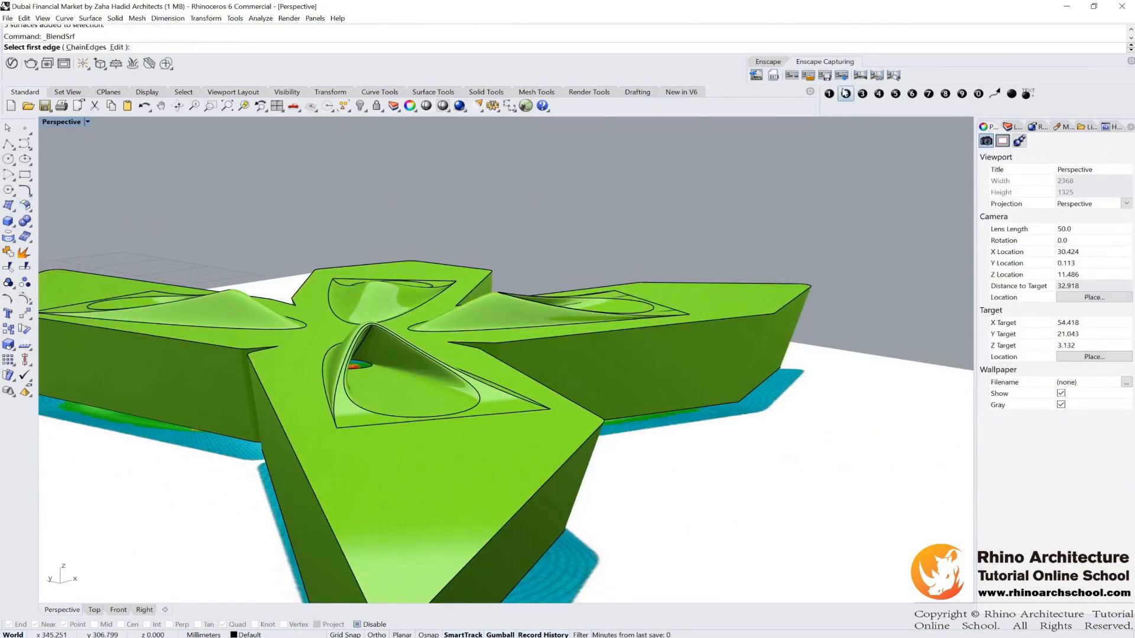
pyautogui.press('Escape')
# Step: Place a text dot labelled 2 near the left wing and float the Surface Tools palette beside it
pyautogui.click(846, 94)
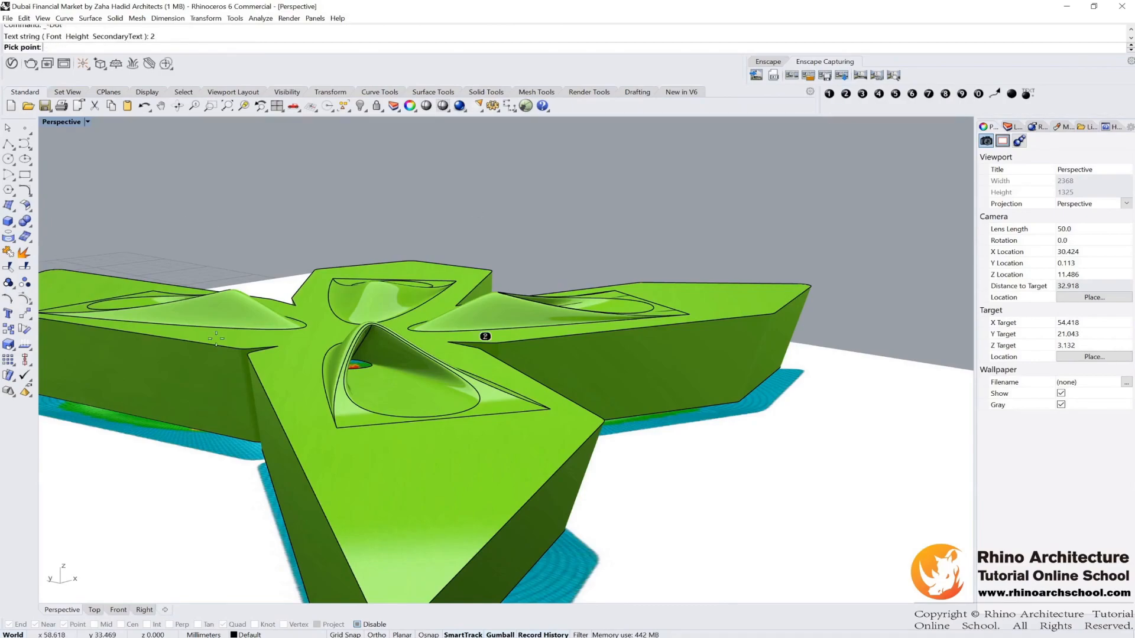
pyautogui.click(149, 219)
pyautogui.click(30, 210)
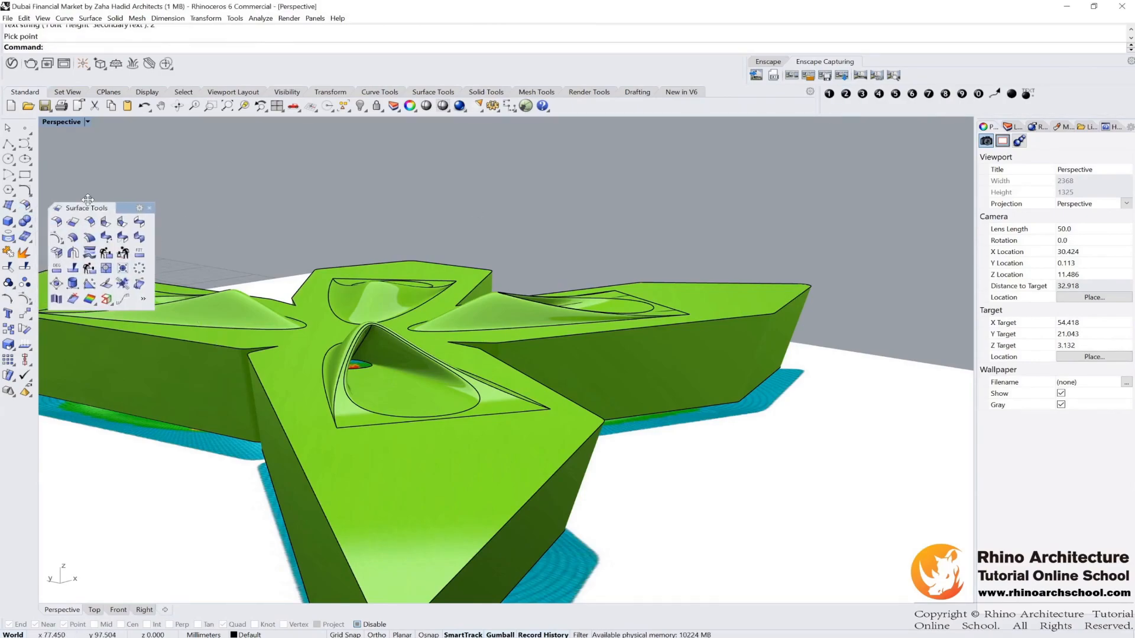
pyautogui.moveTo(147, 216); pyautogui.dragTo(146, 220)
pyautogui.click(238, 212)
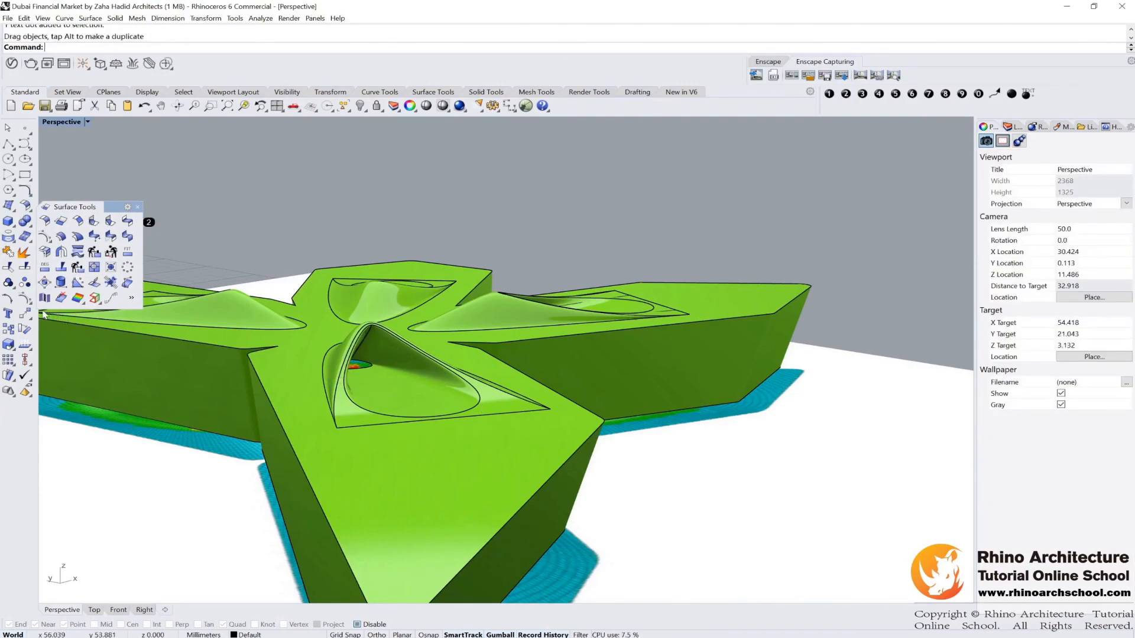
# Step: Place a text dot labelled 3 on the side face of the left wing
pyautogui.click(865, 95)
pyautogui.click(49, 331)
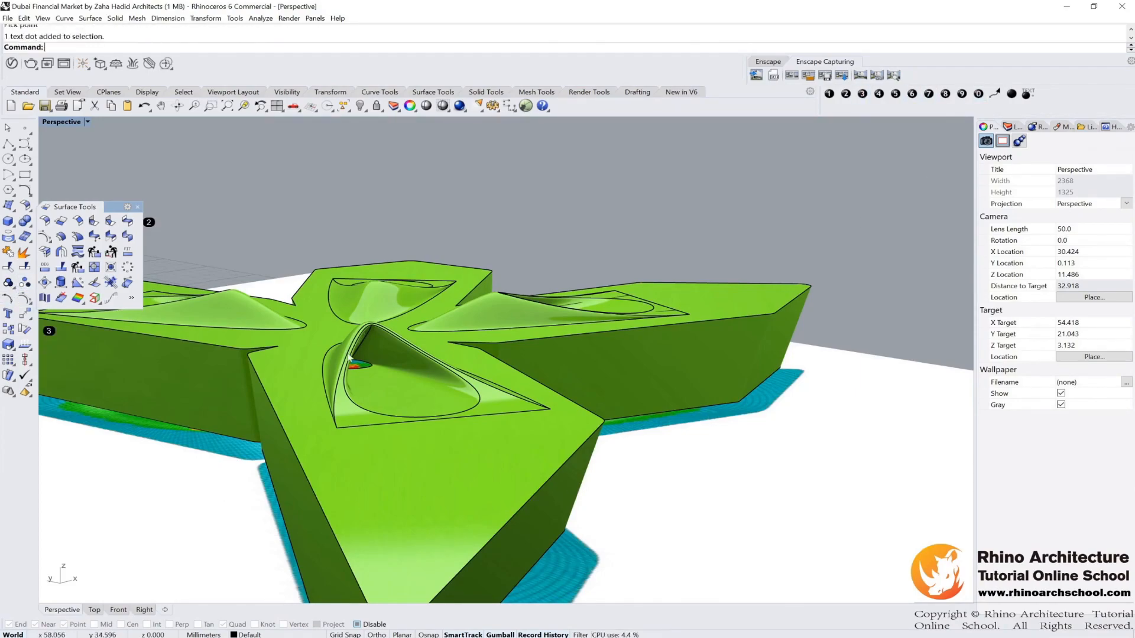
# Step: Float the Curve From Object palette into the viewport and place a text dot labelled 5 above it
pyautogui.click(896, 95)
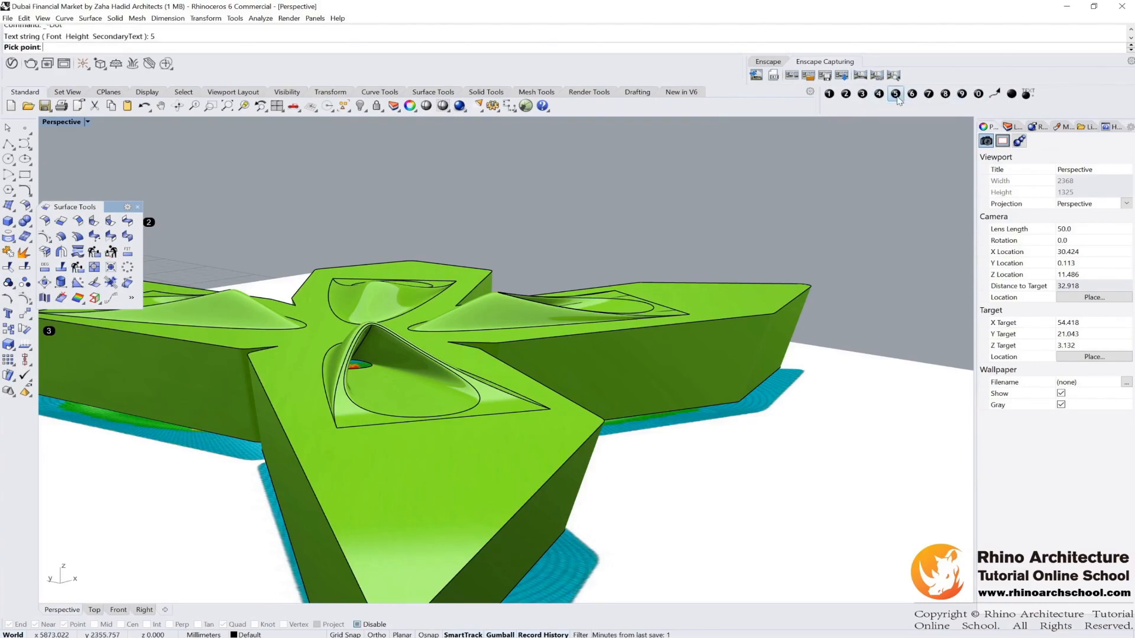
pyautogui.click(14, 244)
pyautogui.moveTo(130, 234); pyautogui.dragTo(295, 204)
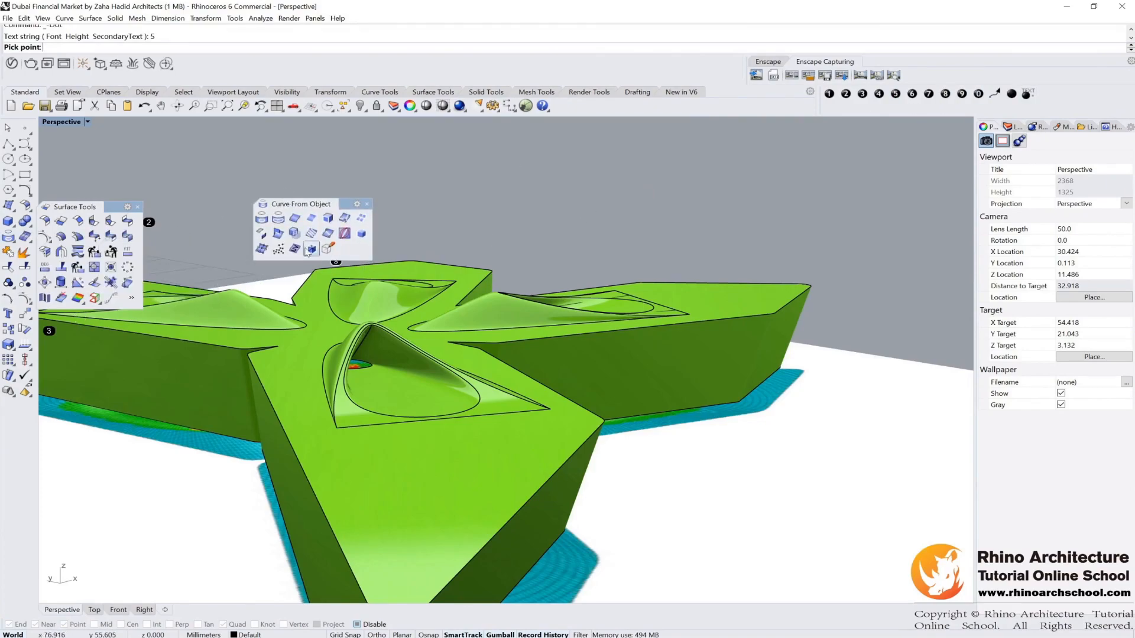
pyautogui.click(295, 191)
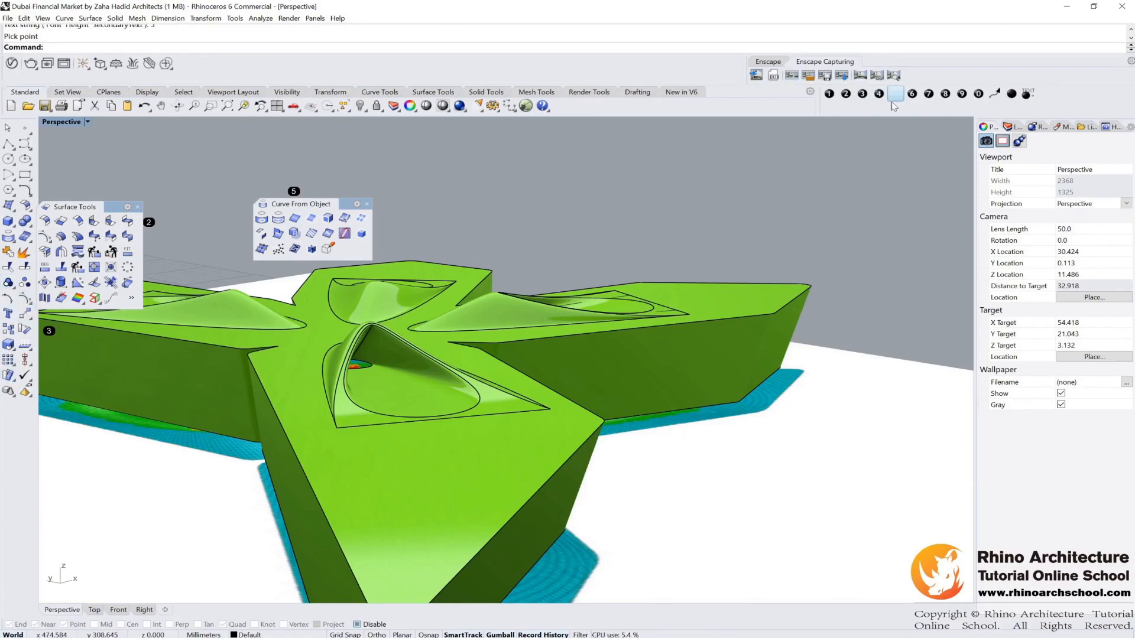
# Step: Move the Surface Tools palette lower and place a text dot labelled 6 beside it
pyautogui.click(912, 93)
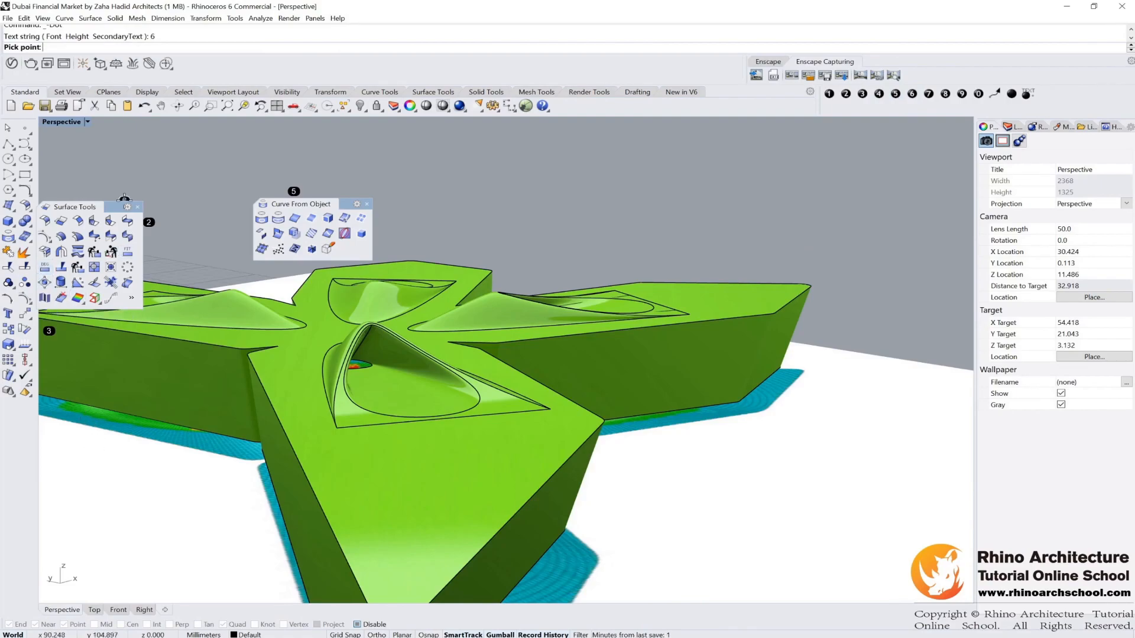
pyautogui.moveTo(112, 207); pyautogui.dragTo(198, 262)
pyautogui.click(46, 269)
pyautogui.click(210, 208)
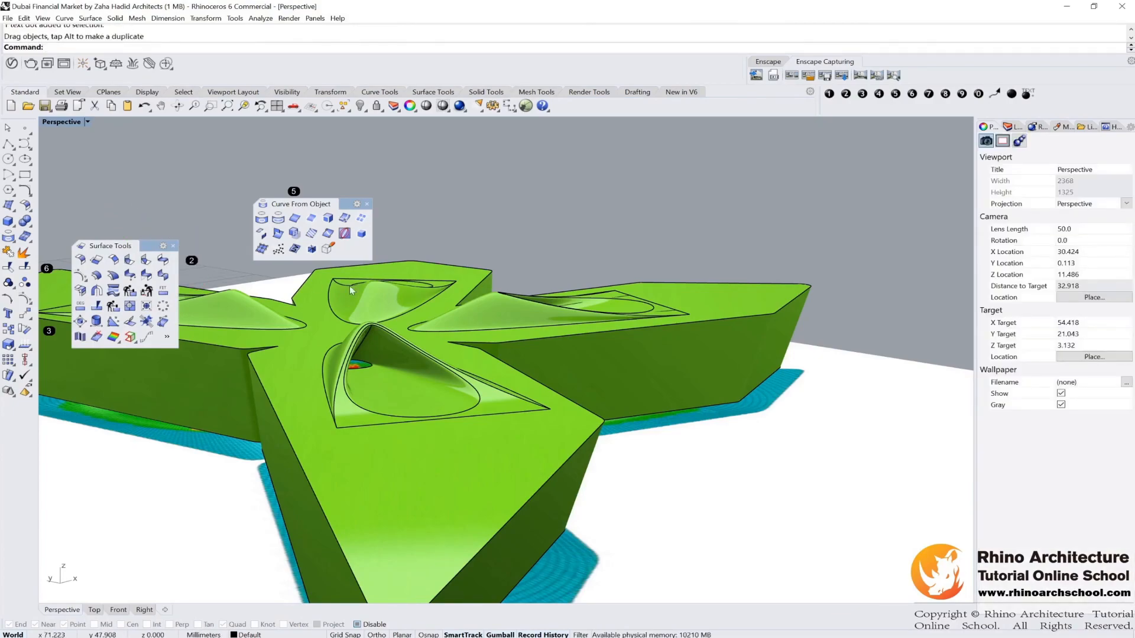